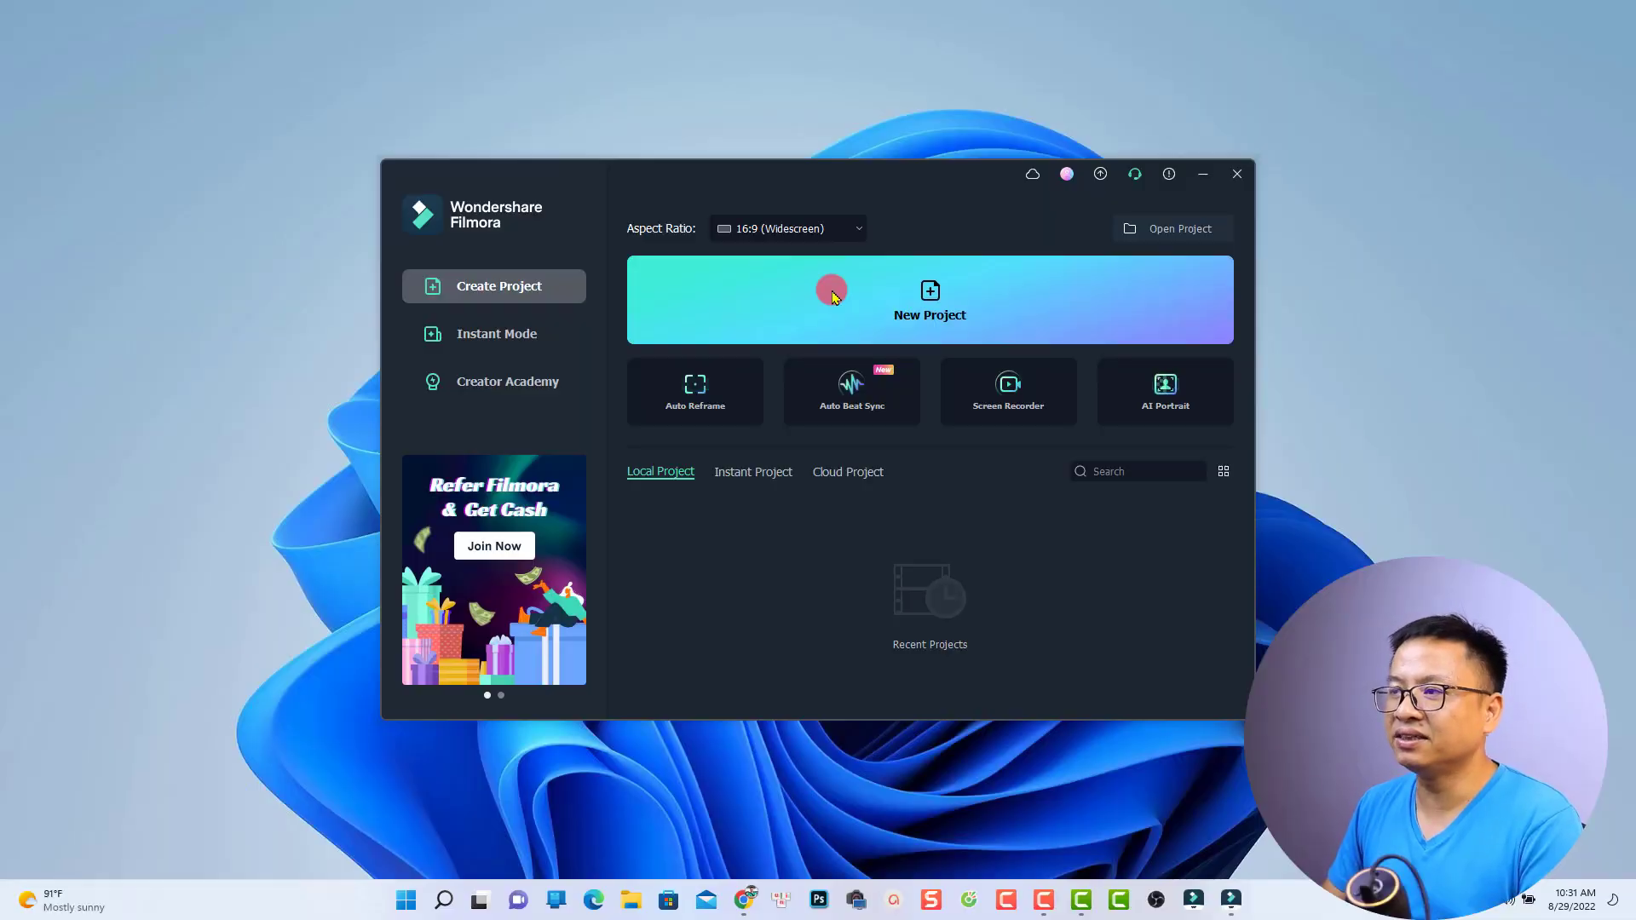
# - Create a new project at the 16:9 (Widescreen) aspect ratio
pyautogui.click(829, 237)
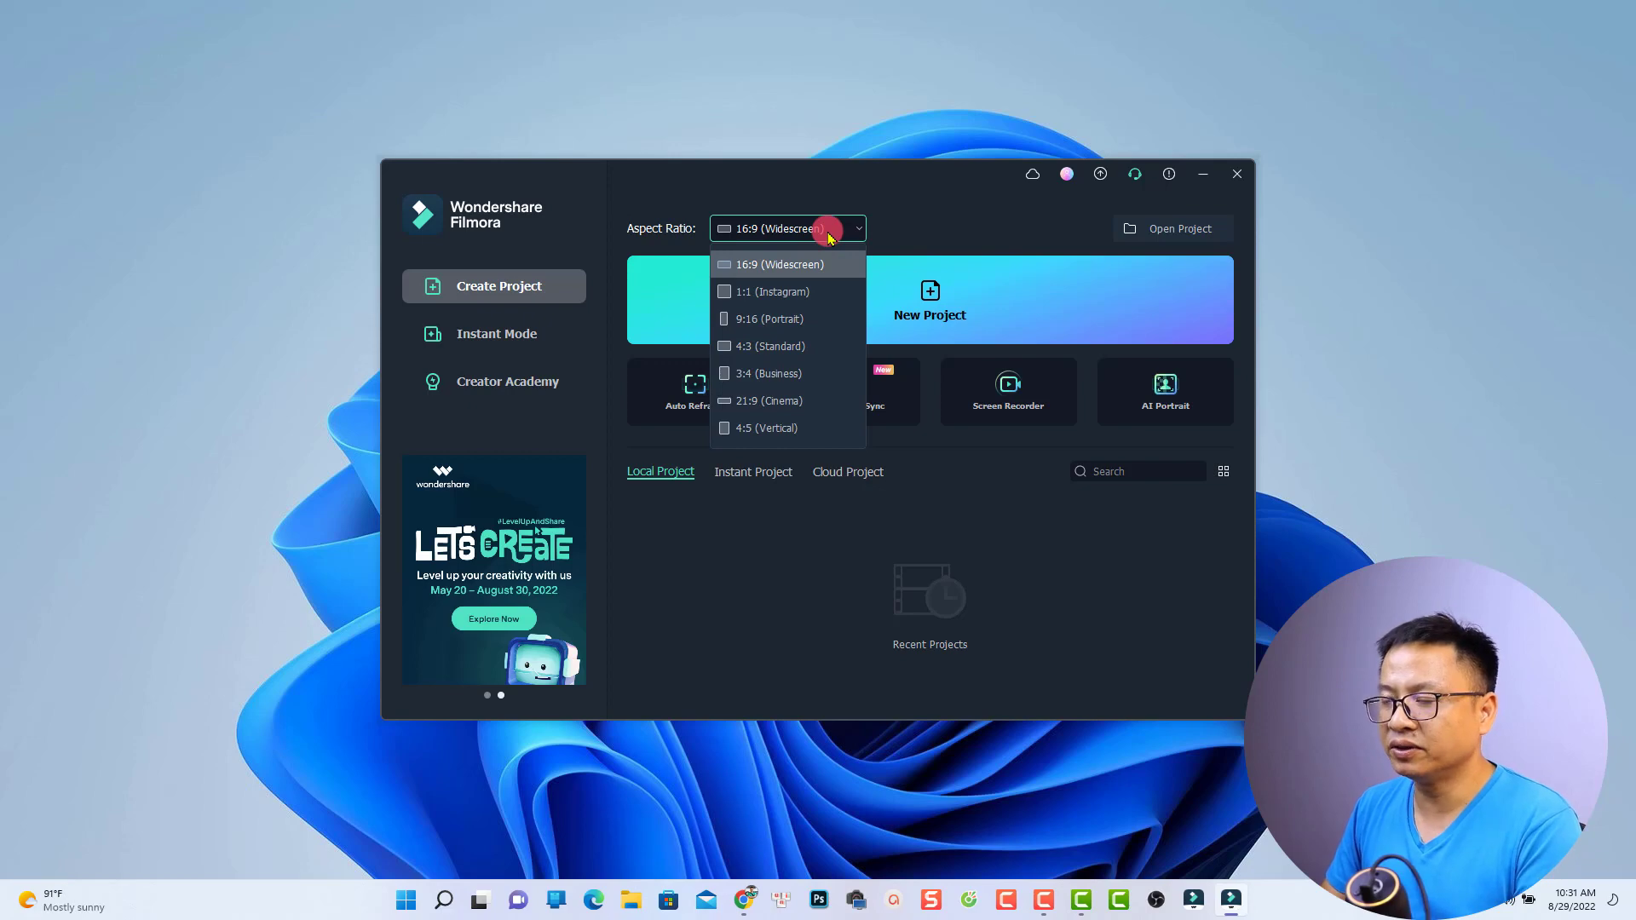
pyautogui.click(745, 265)
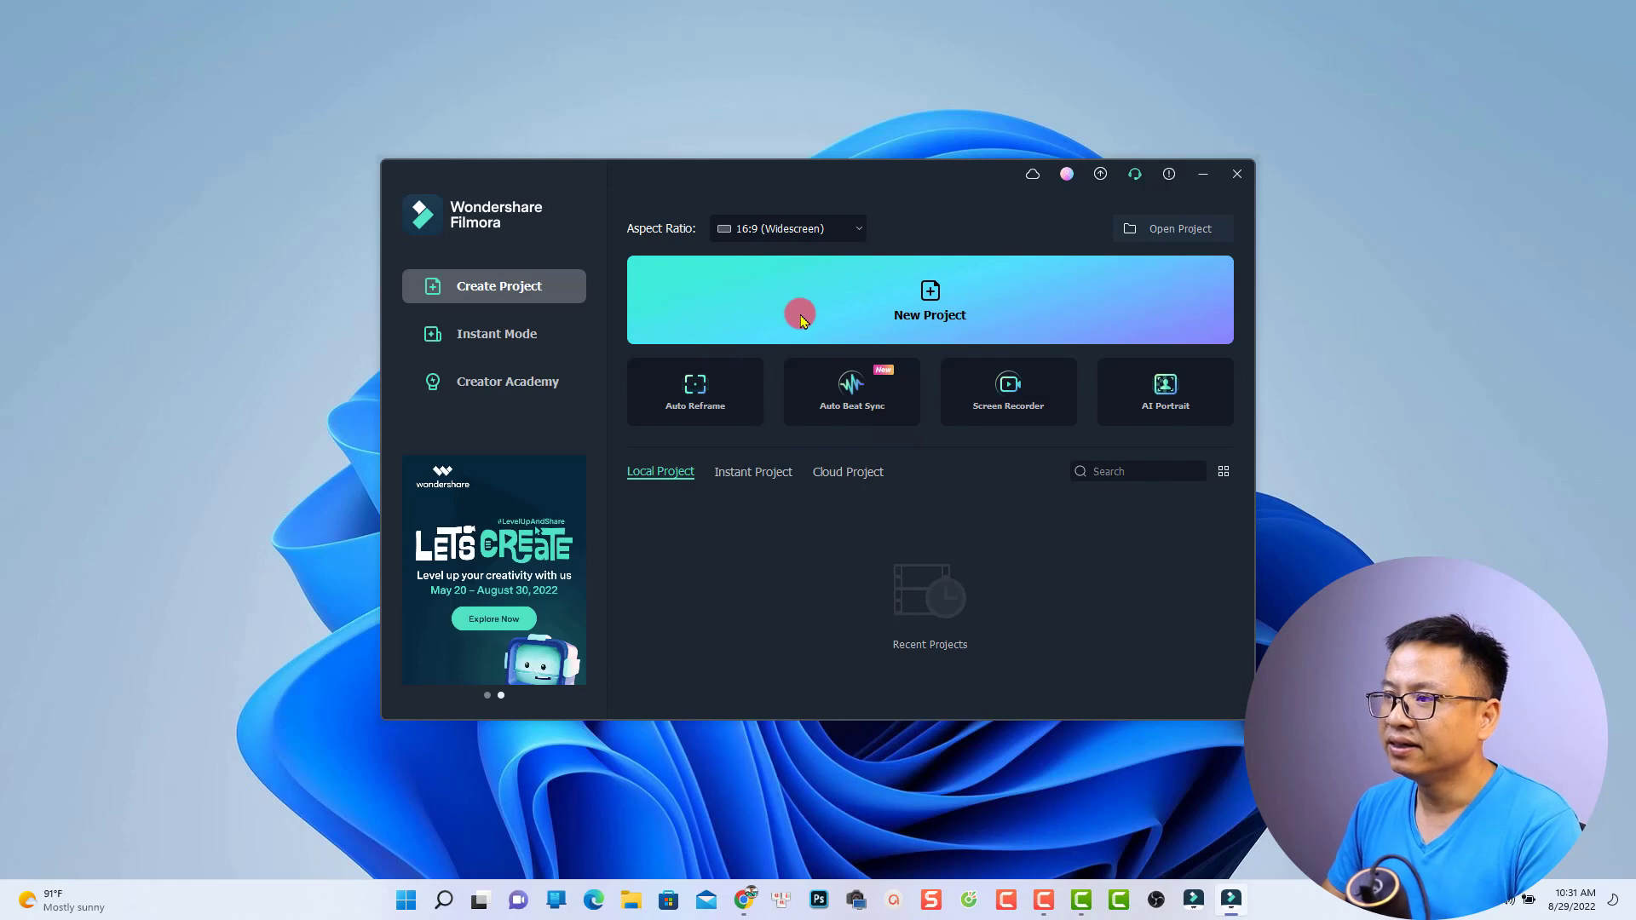
pyautogui.click(907, 309)
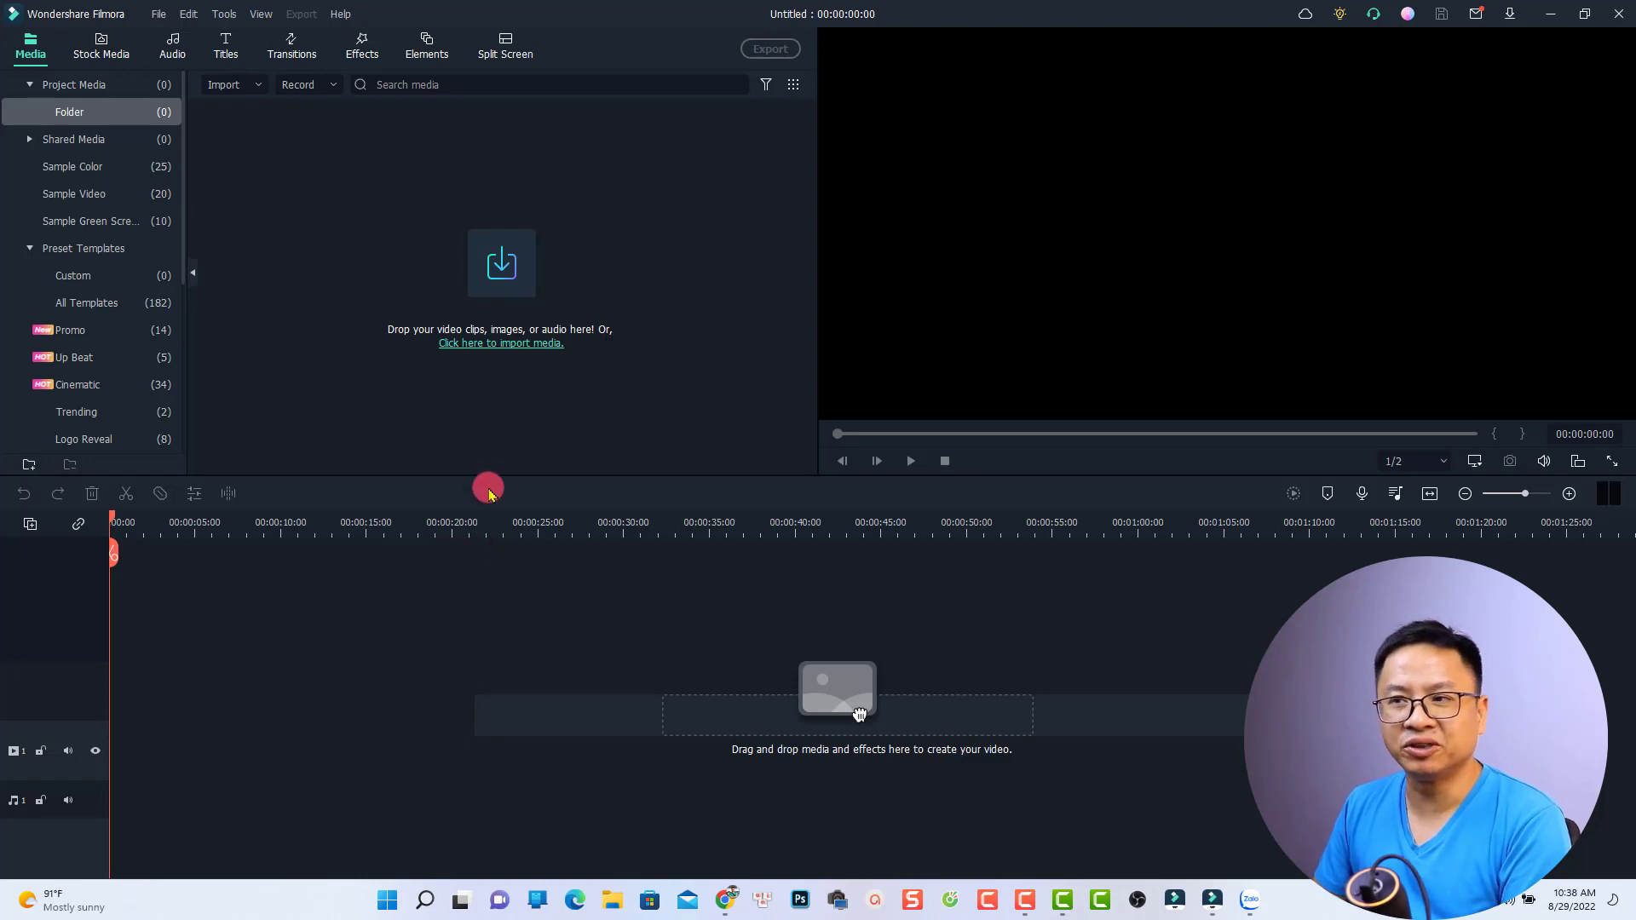
# - Import Mobile - 119817 (1).mp4 from Downloads and play a quick preview of it
pyautogui.click(499, 261)
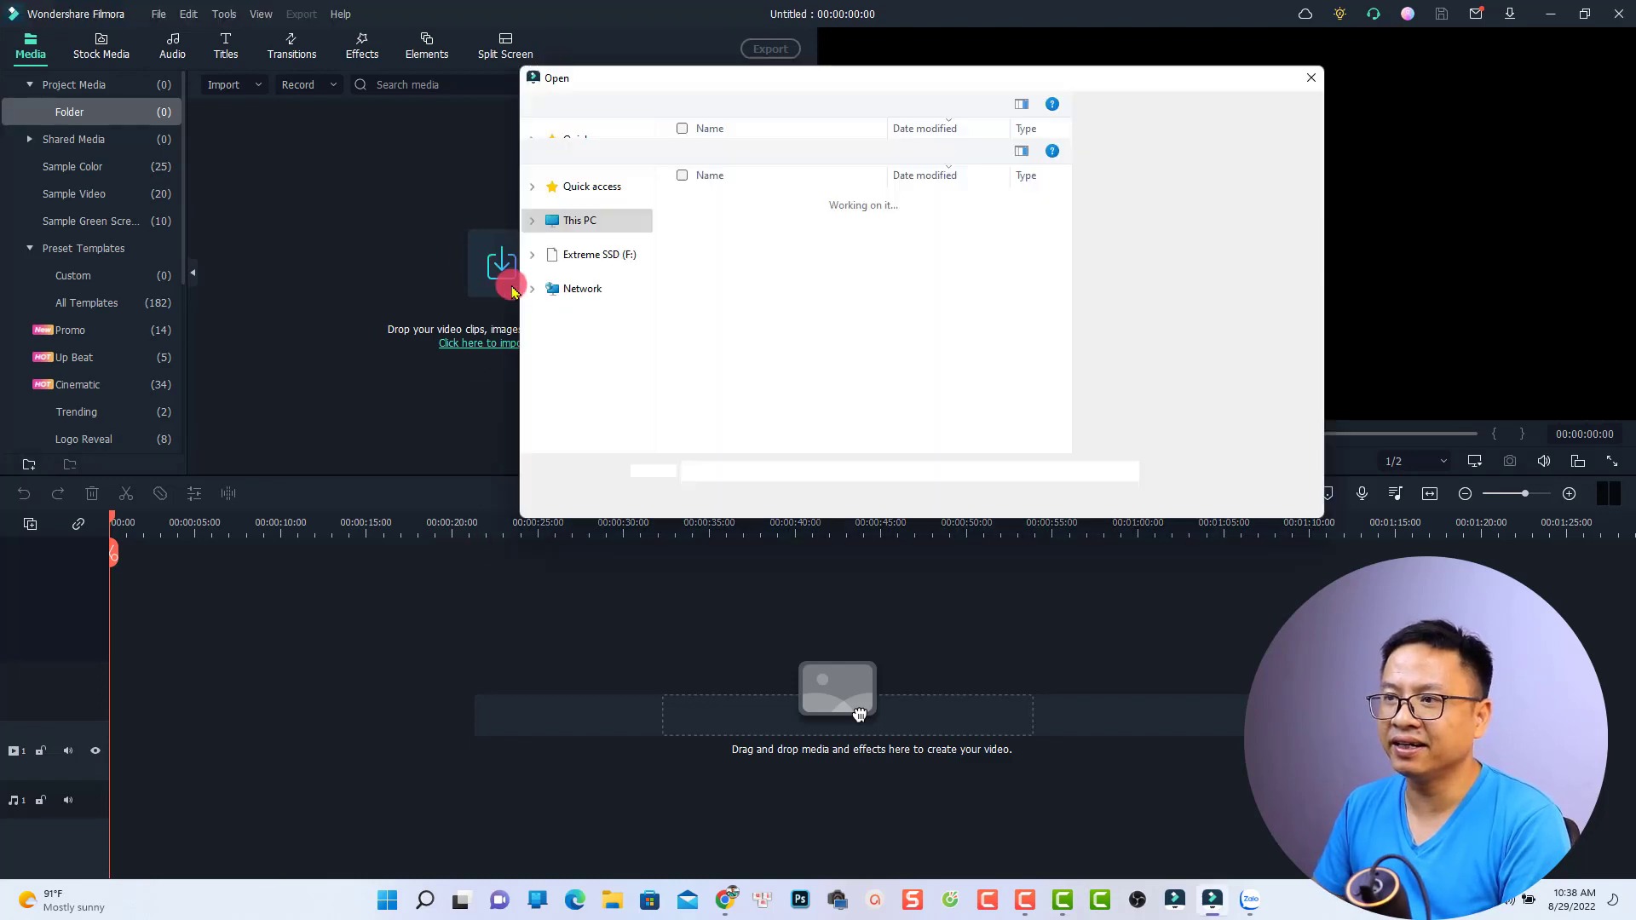
pyautogui.click(597, 271)
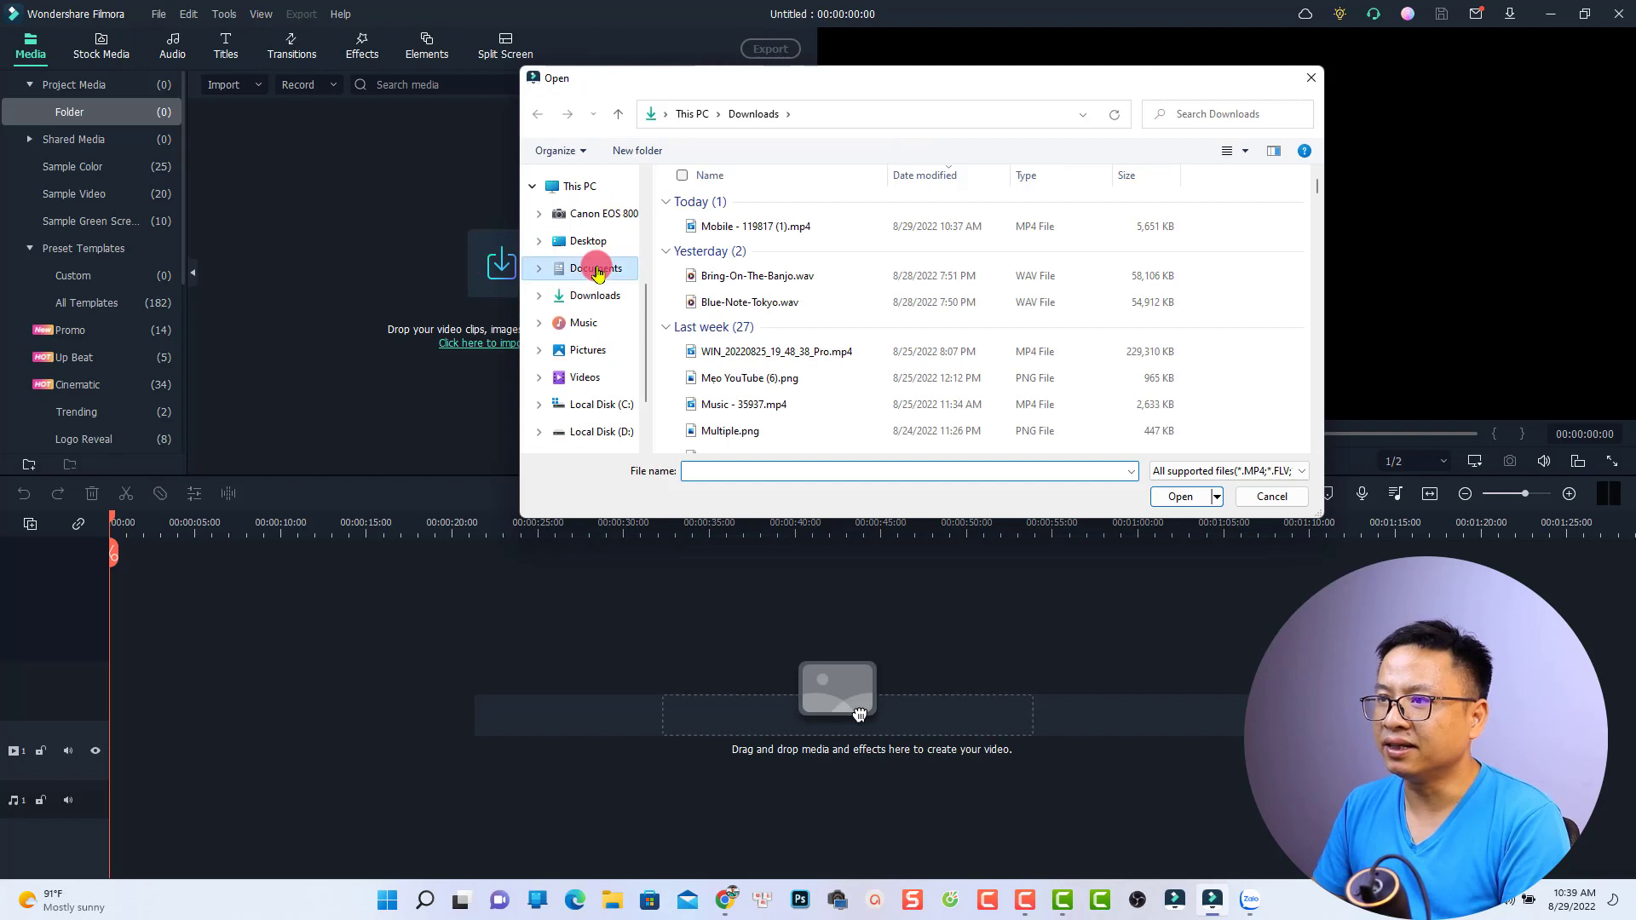
pyautogui.click(590, 295)
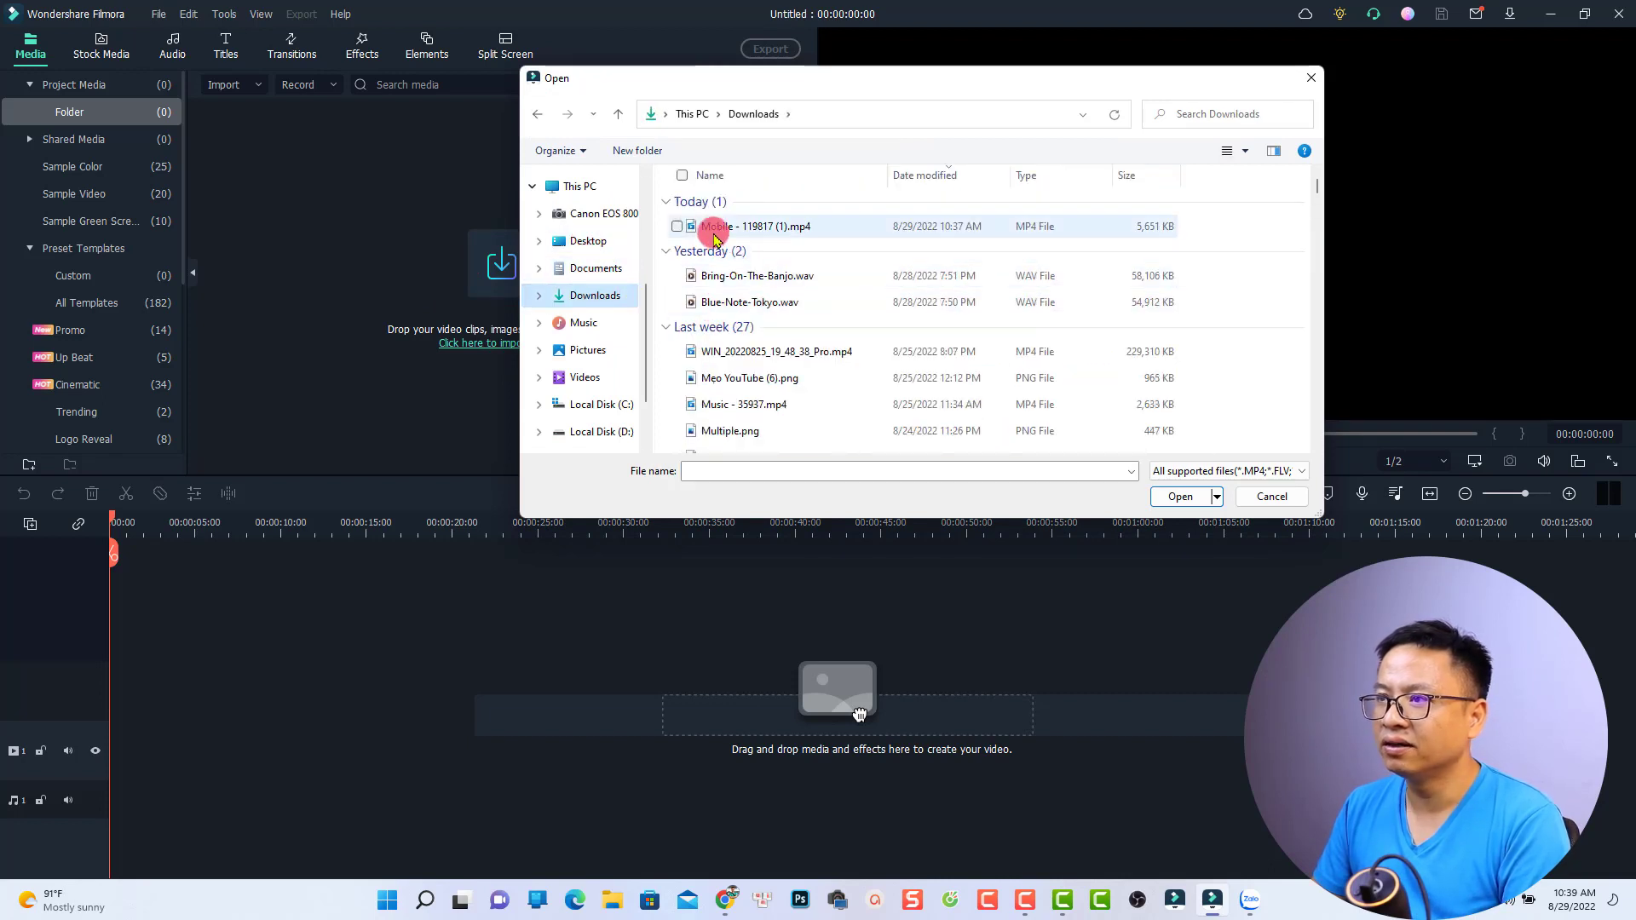
pyautogui.click(710, 230)
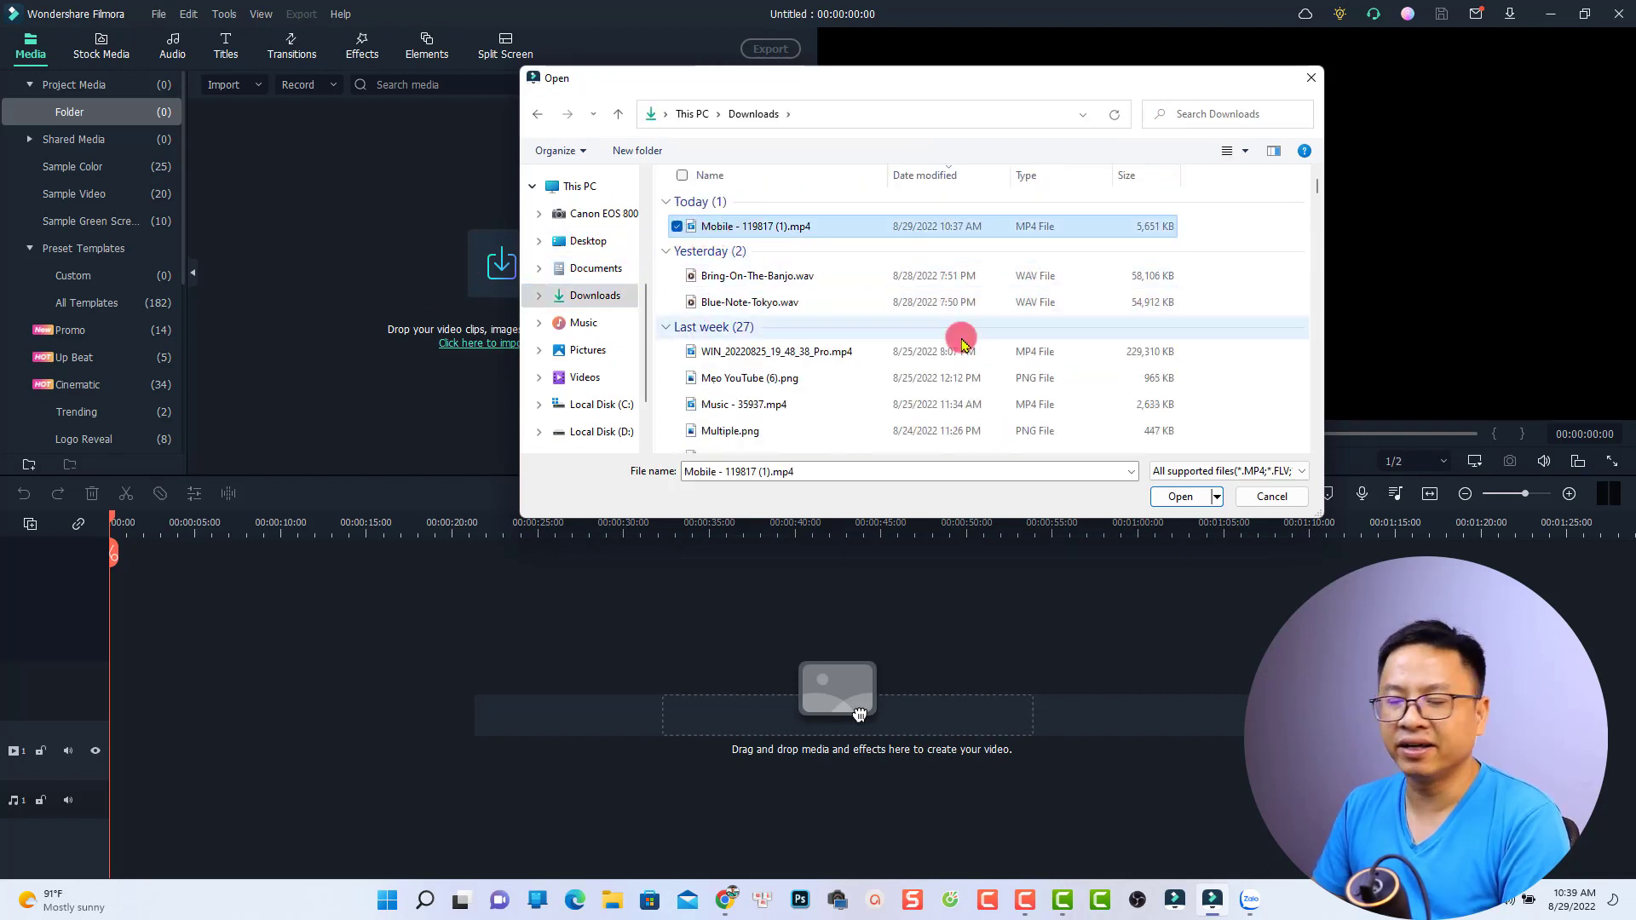
pyautogui.click(1180, 496)
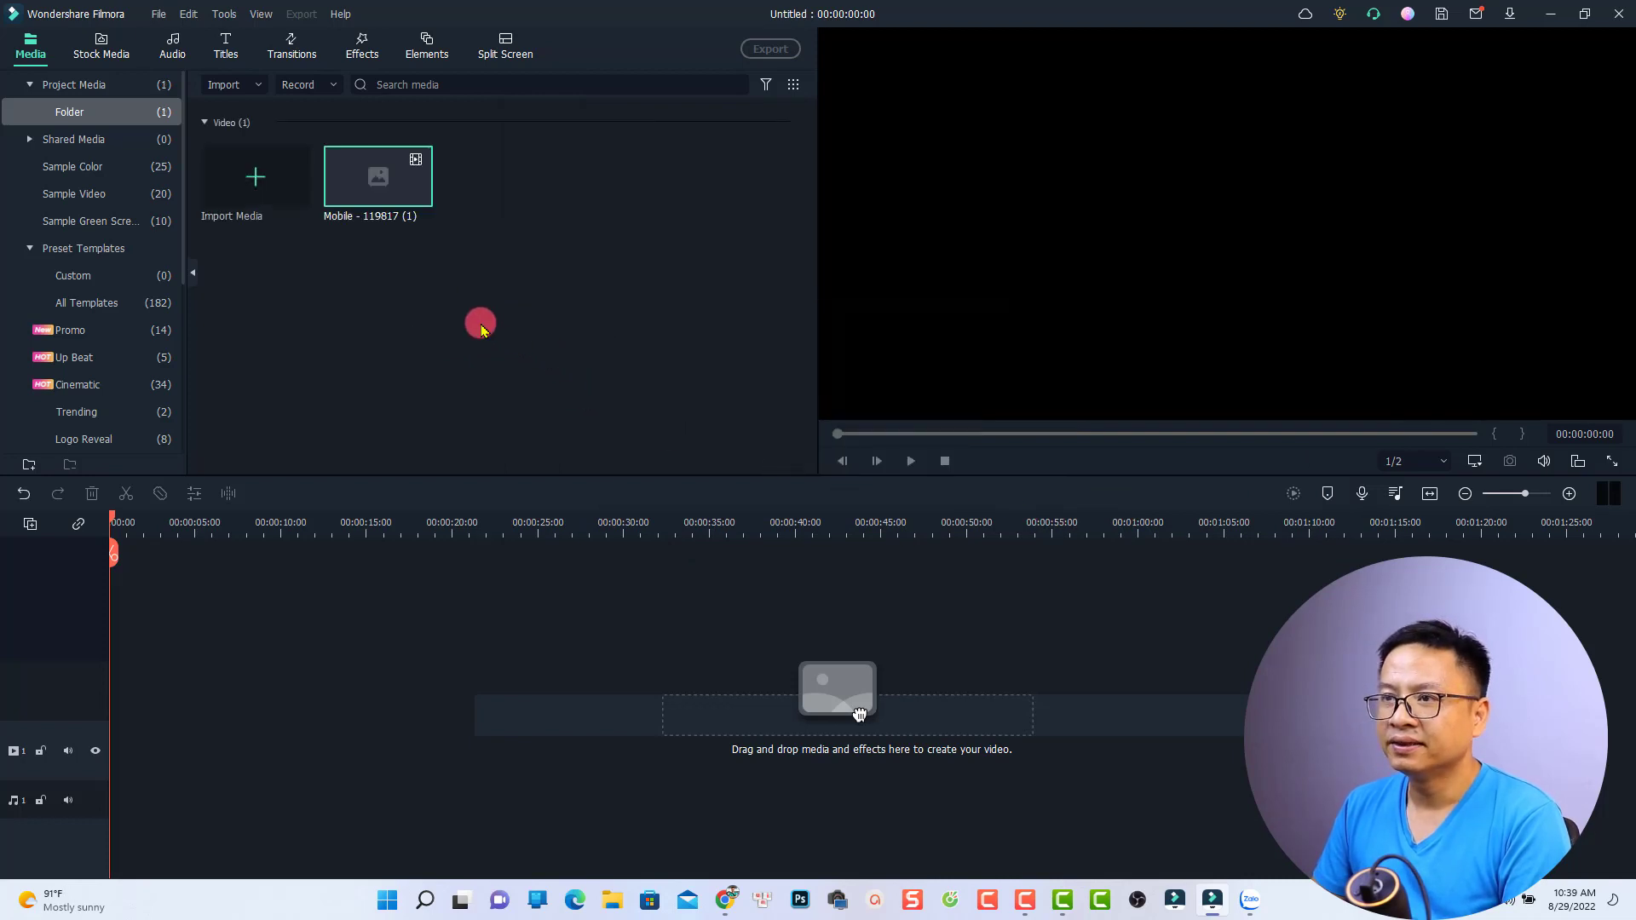
pyautogui.doubleClick(368, 201)
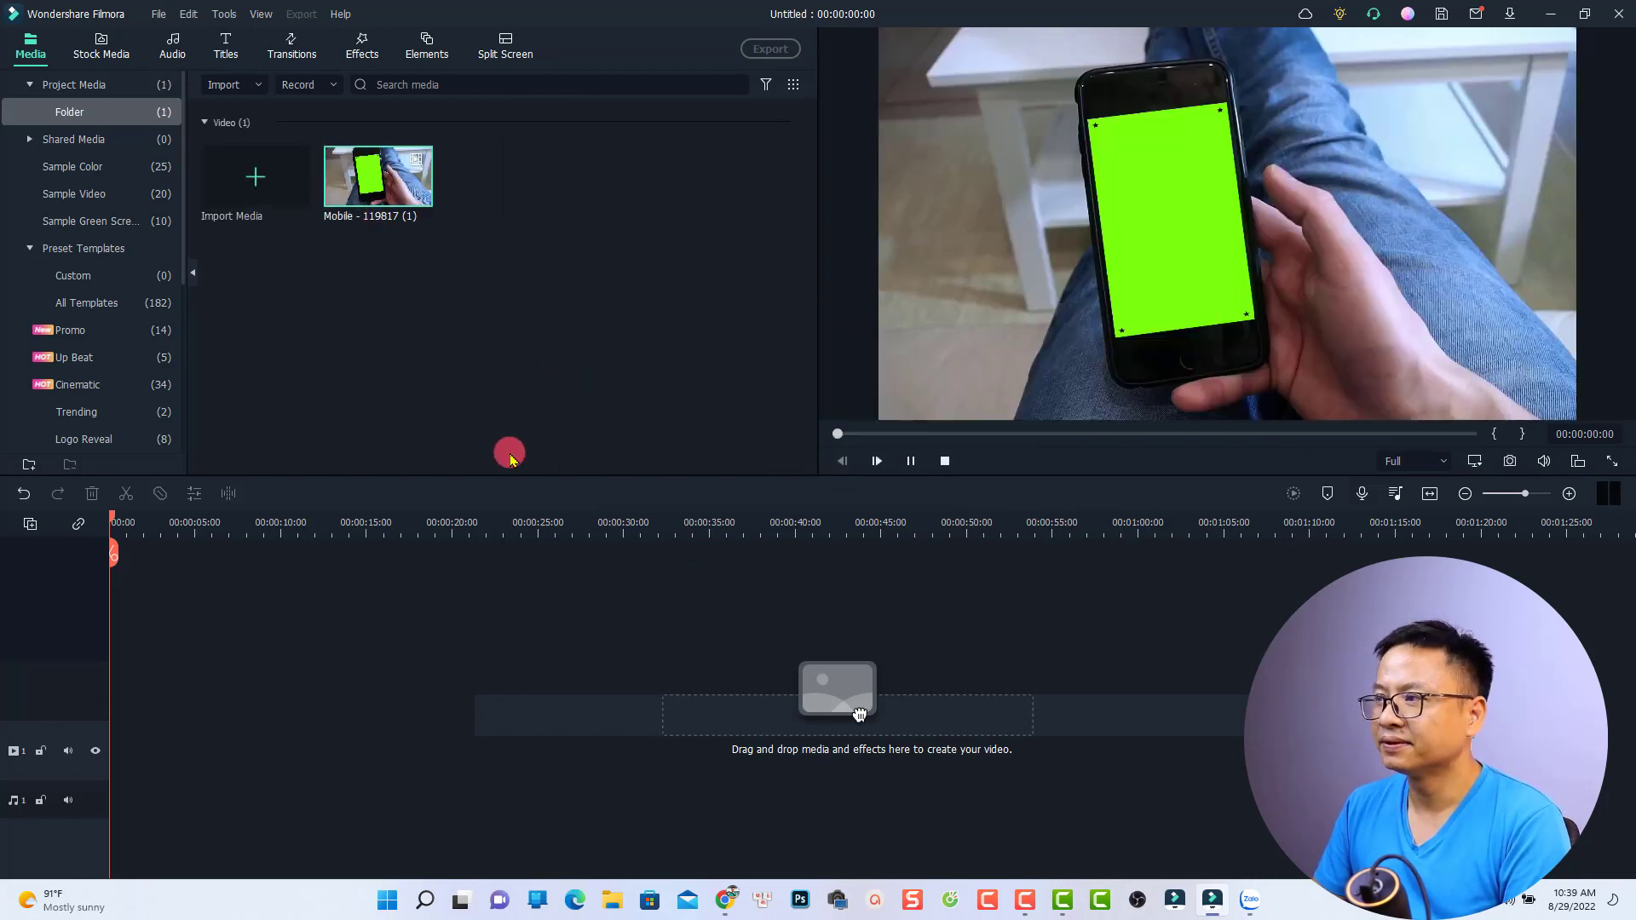
pyautogui.press('space')
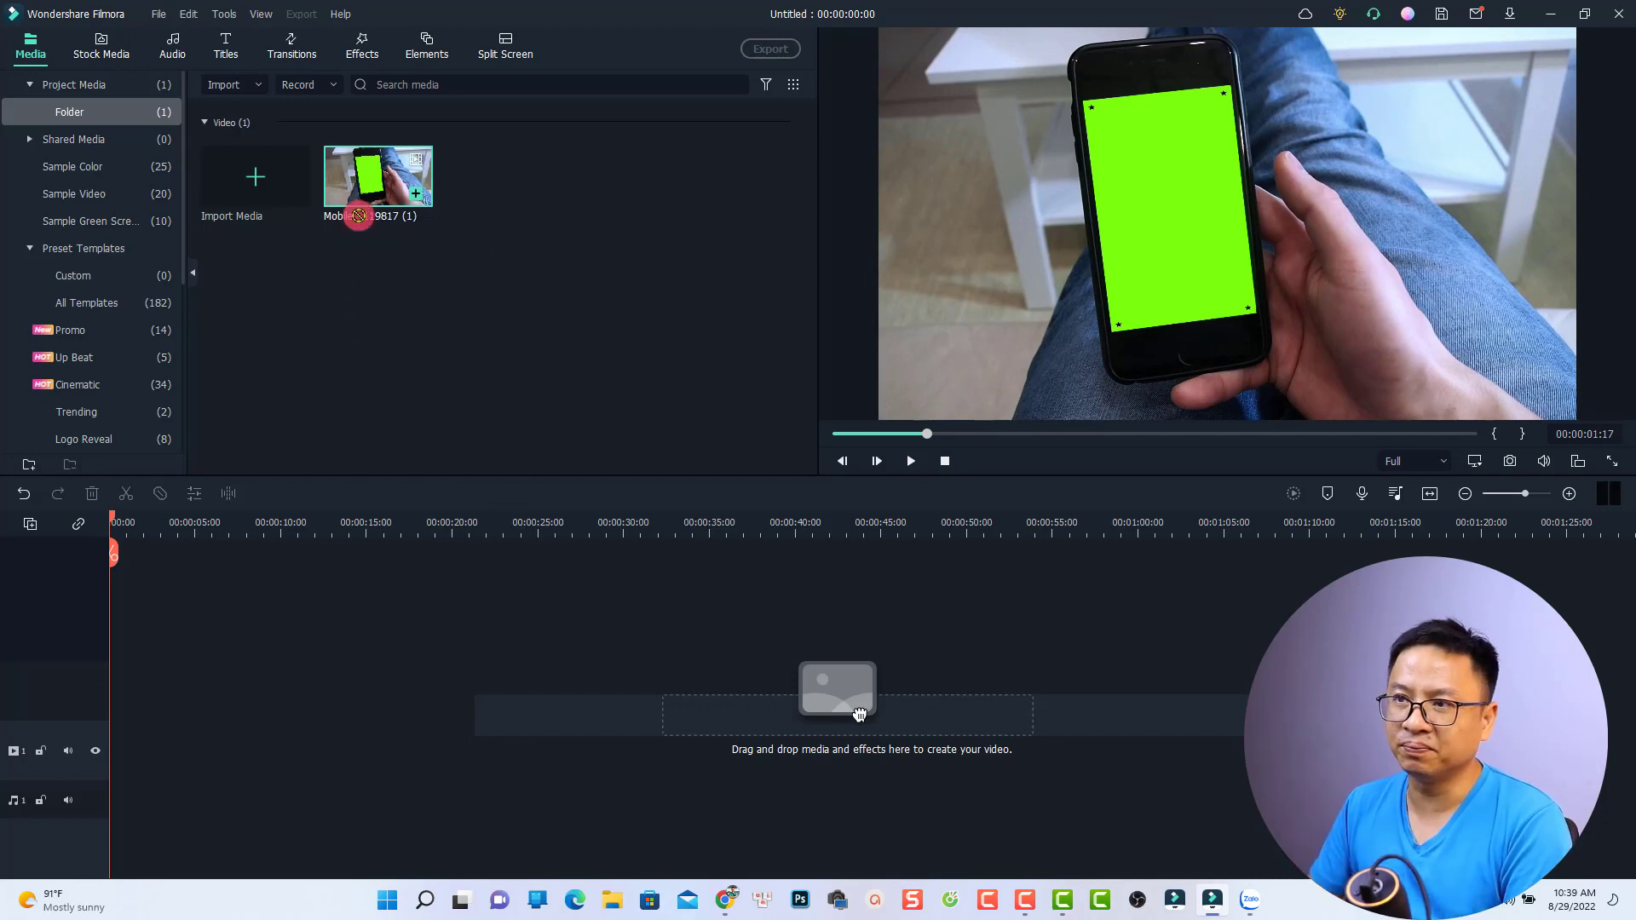
# - Place the phone clip on video track 1, matching the project to 1920 x 1080 24fps
pyautogui.moveTo(859, 713); pyautogui.dragTo(109, 748)
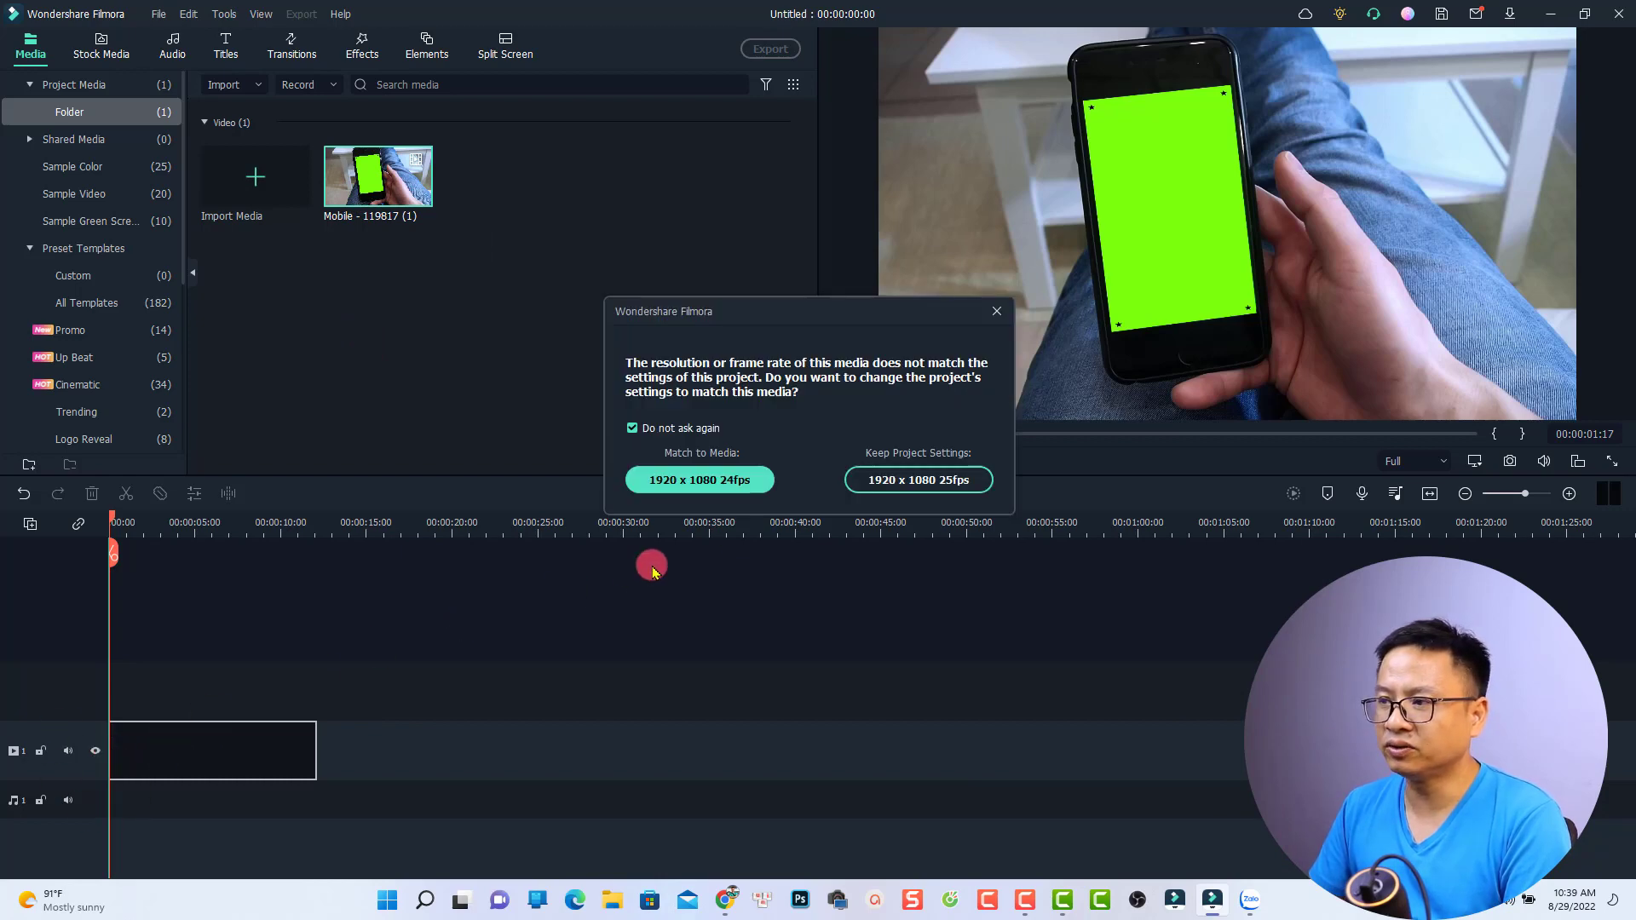
pyautogui.click(690, 479)
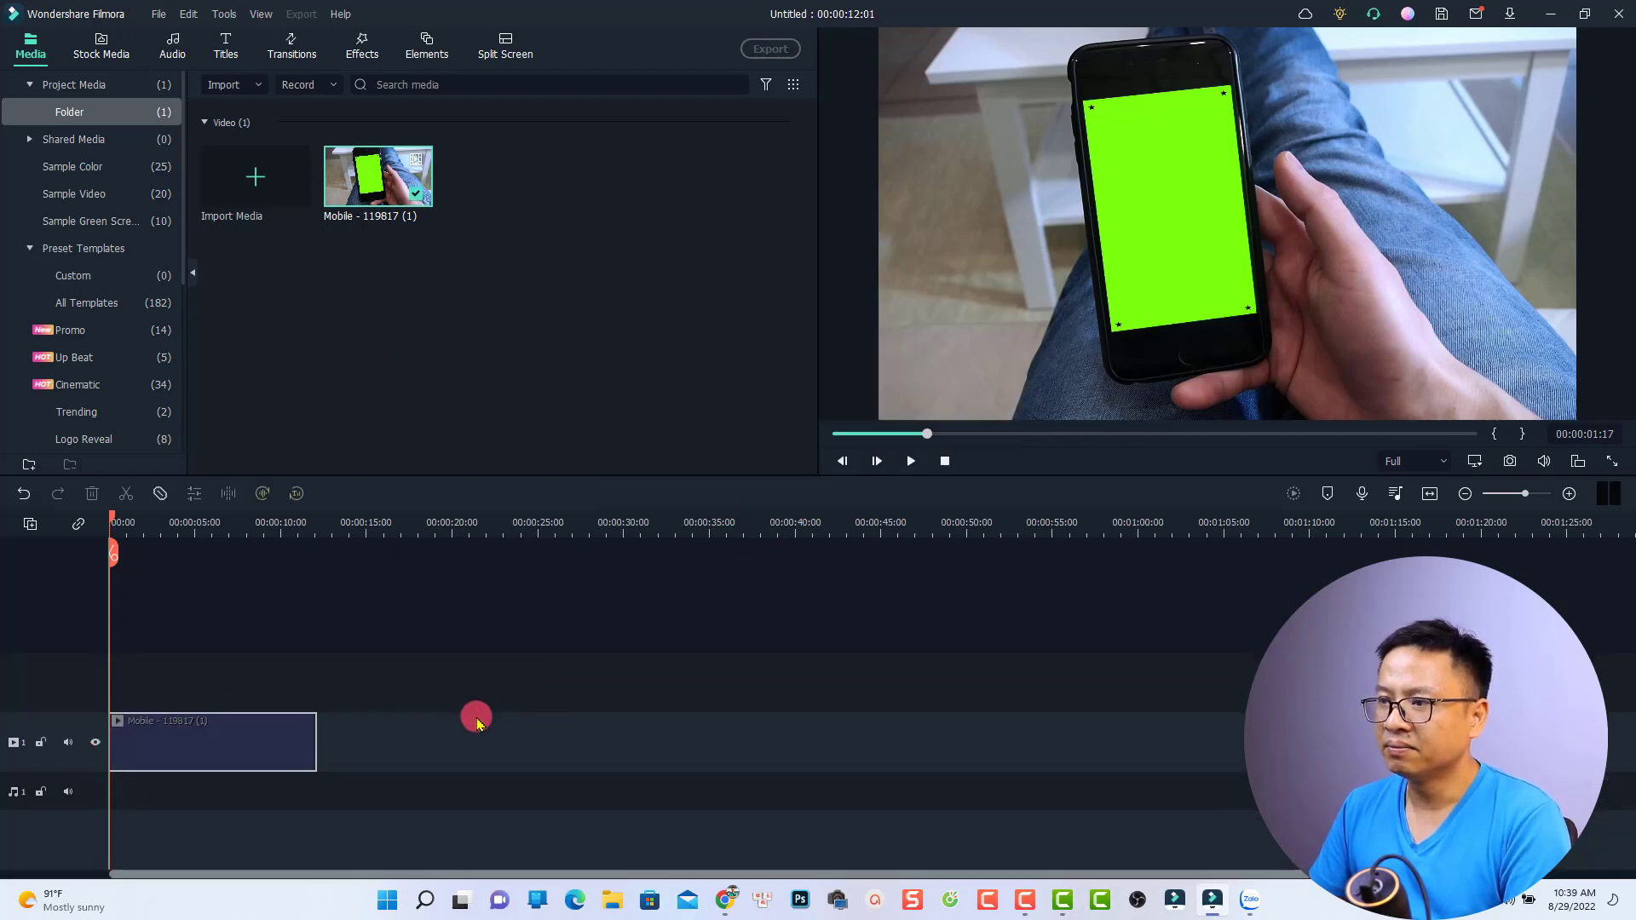
pyautogui.click(1424, 495)
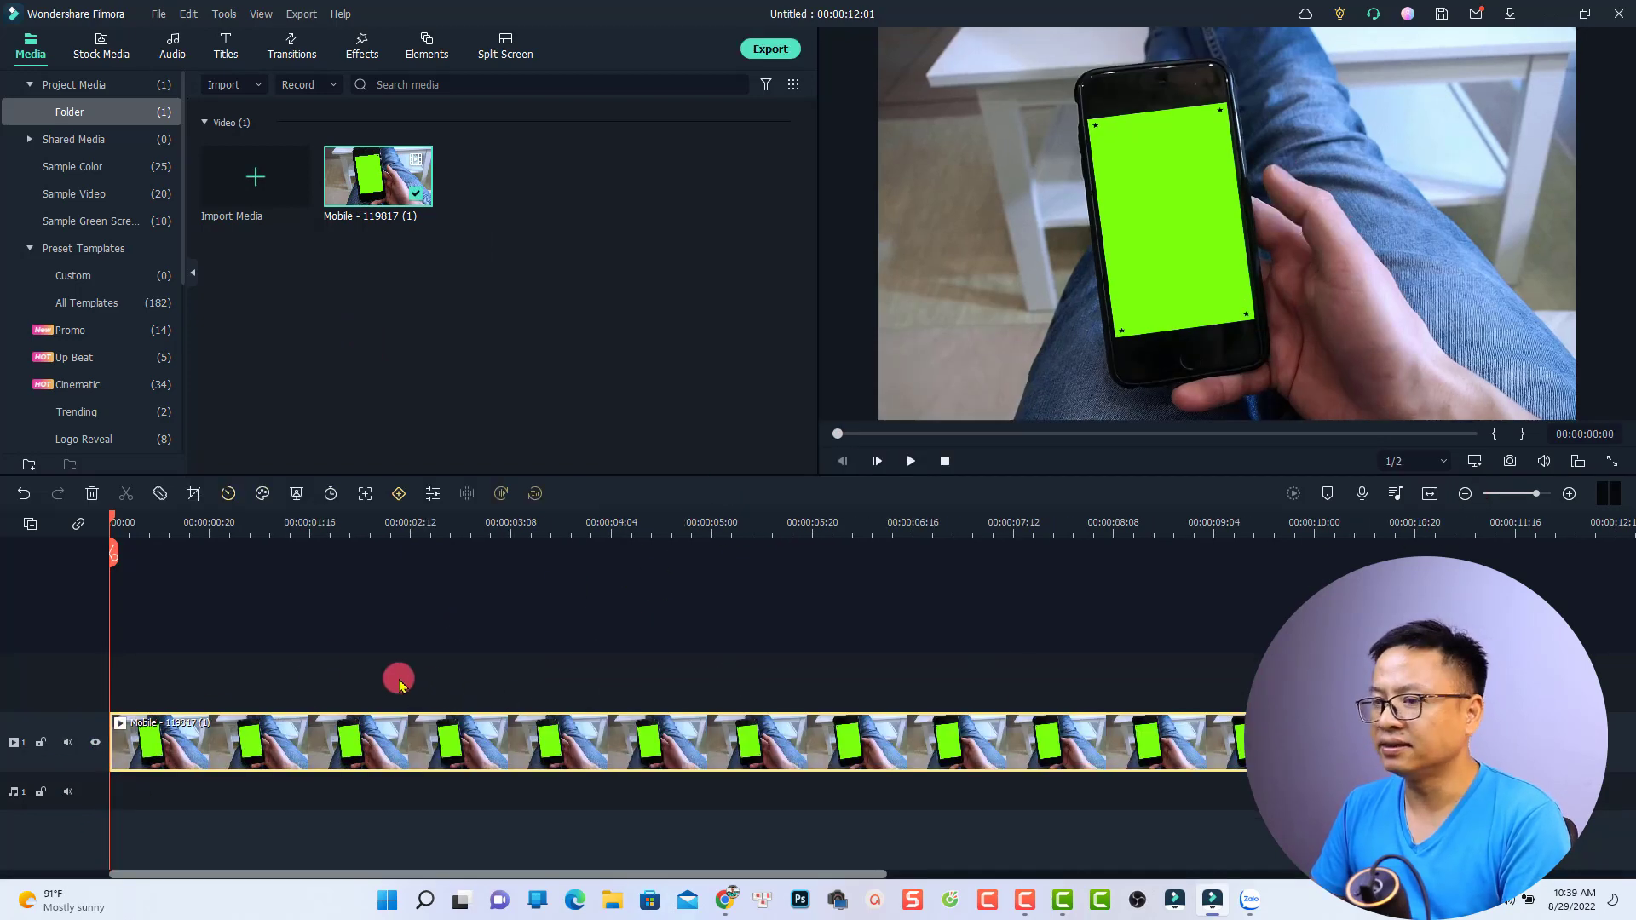
# - Play the timeline, return the playhead to the start, and select the phone clip
pyautogui.click(265, 654)
pyautogui.press('space')
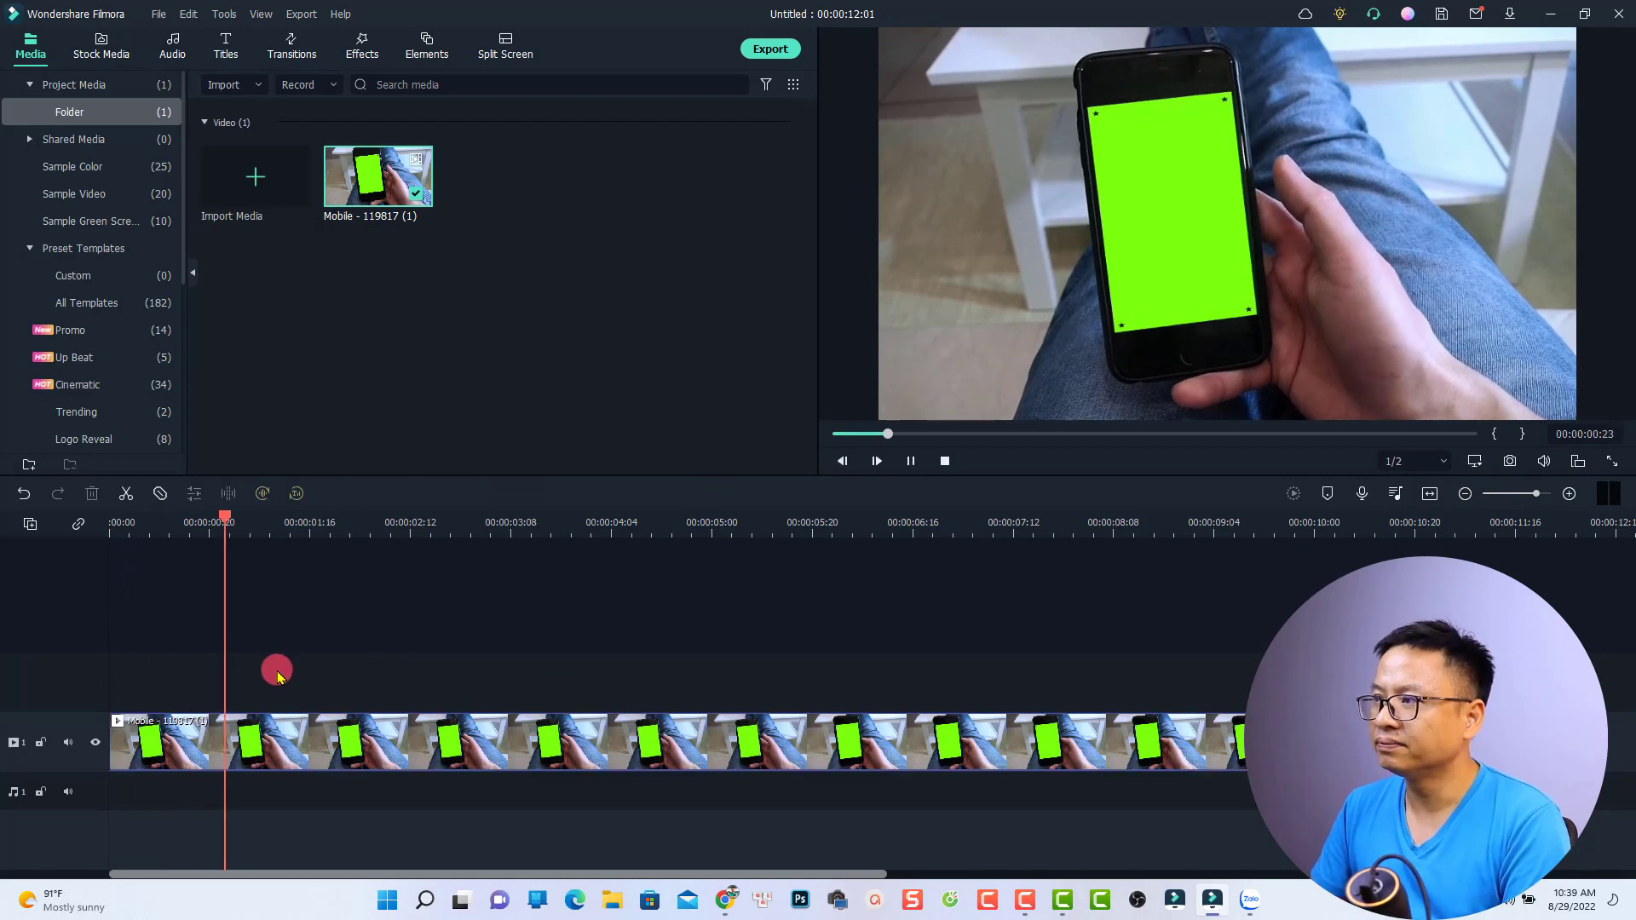
pyautogui.press('space')
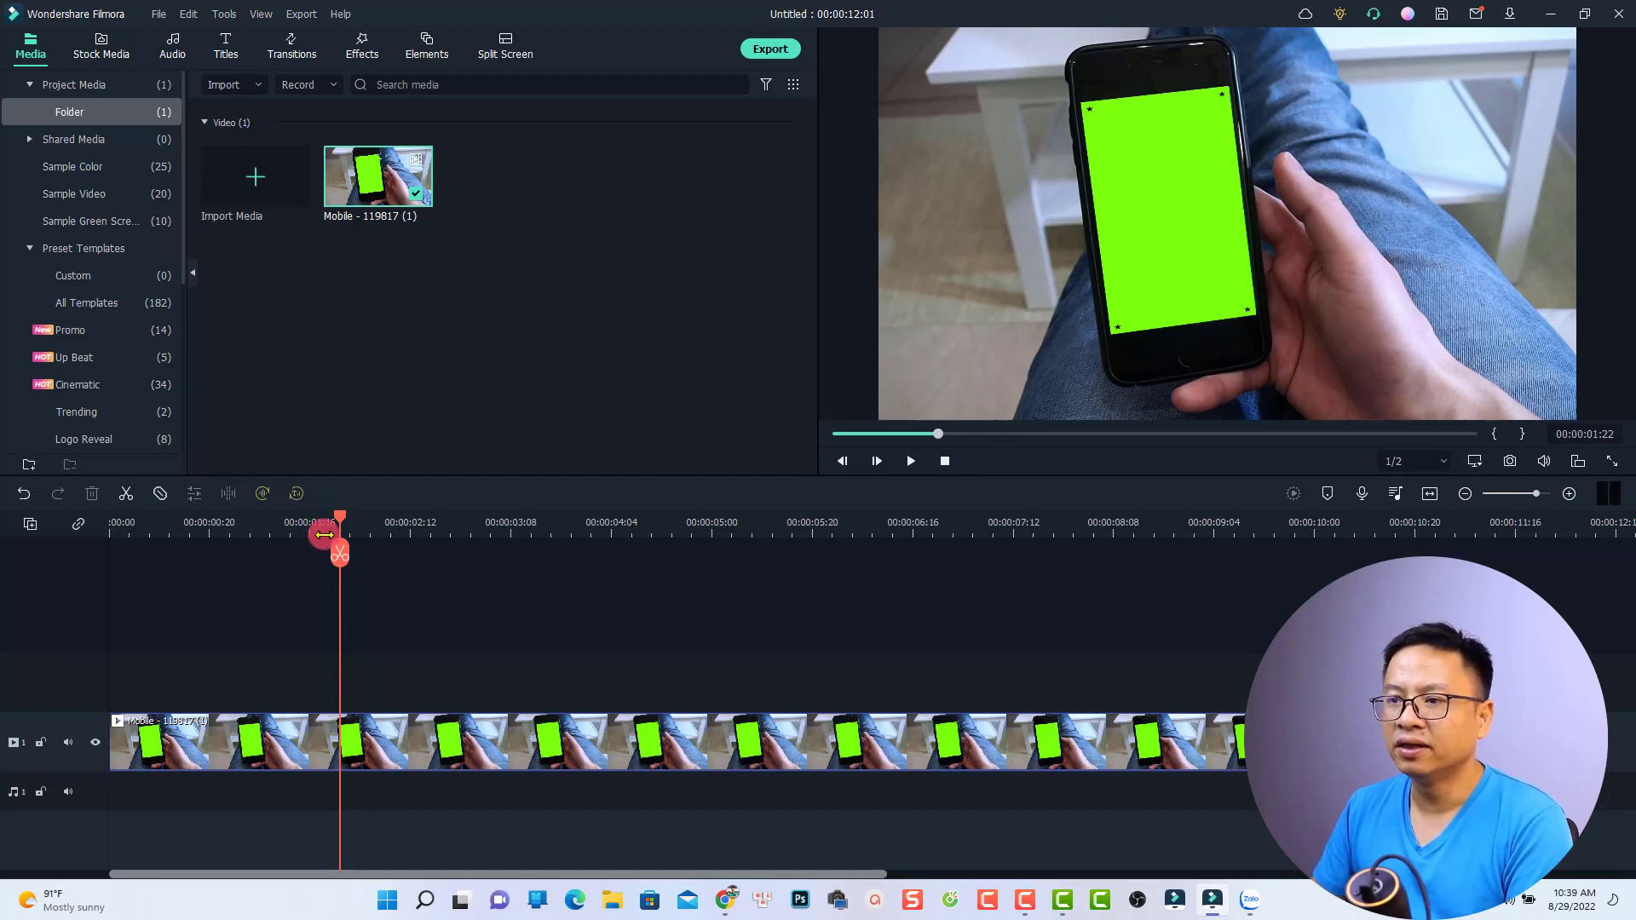
pyautogui.moveTo(339, 523); pyautogui.dragTo(74, 555)
pyautogui.click(149, 688)
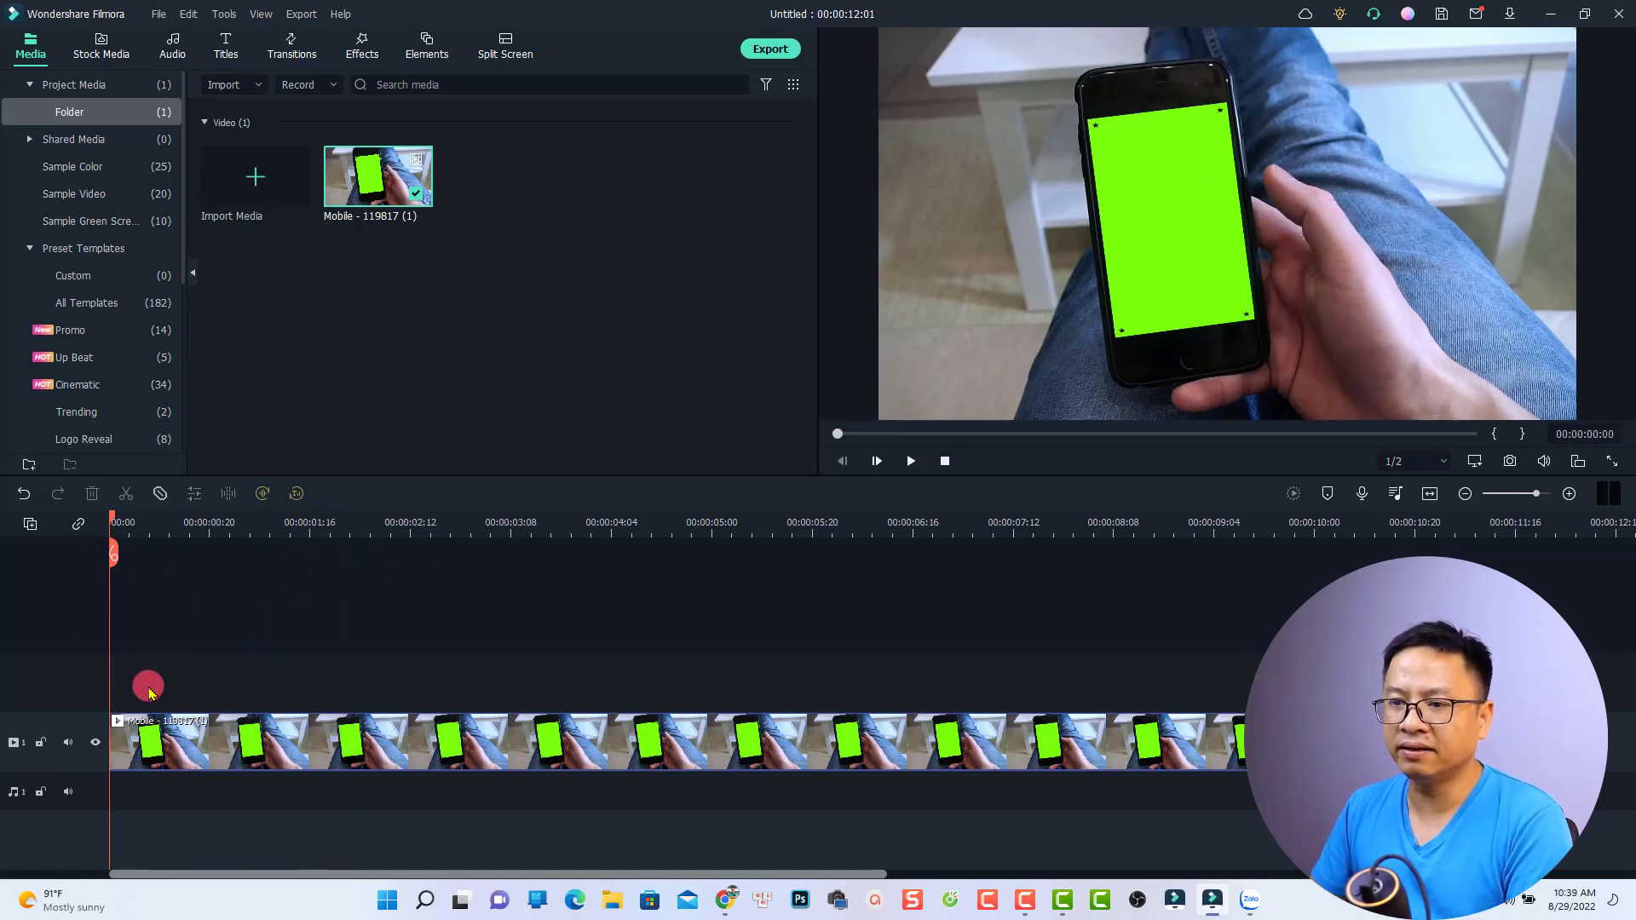
pyautogui.click(151, 748)
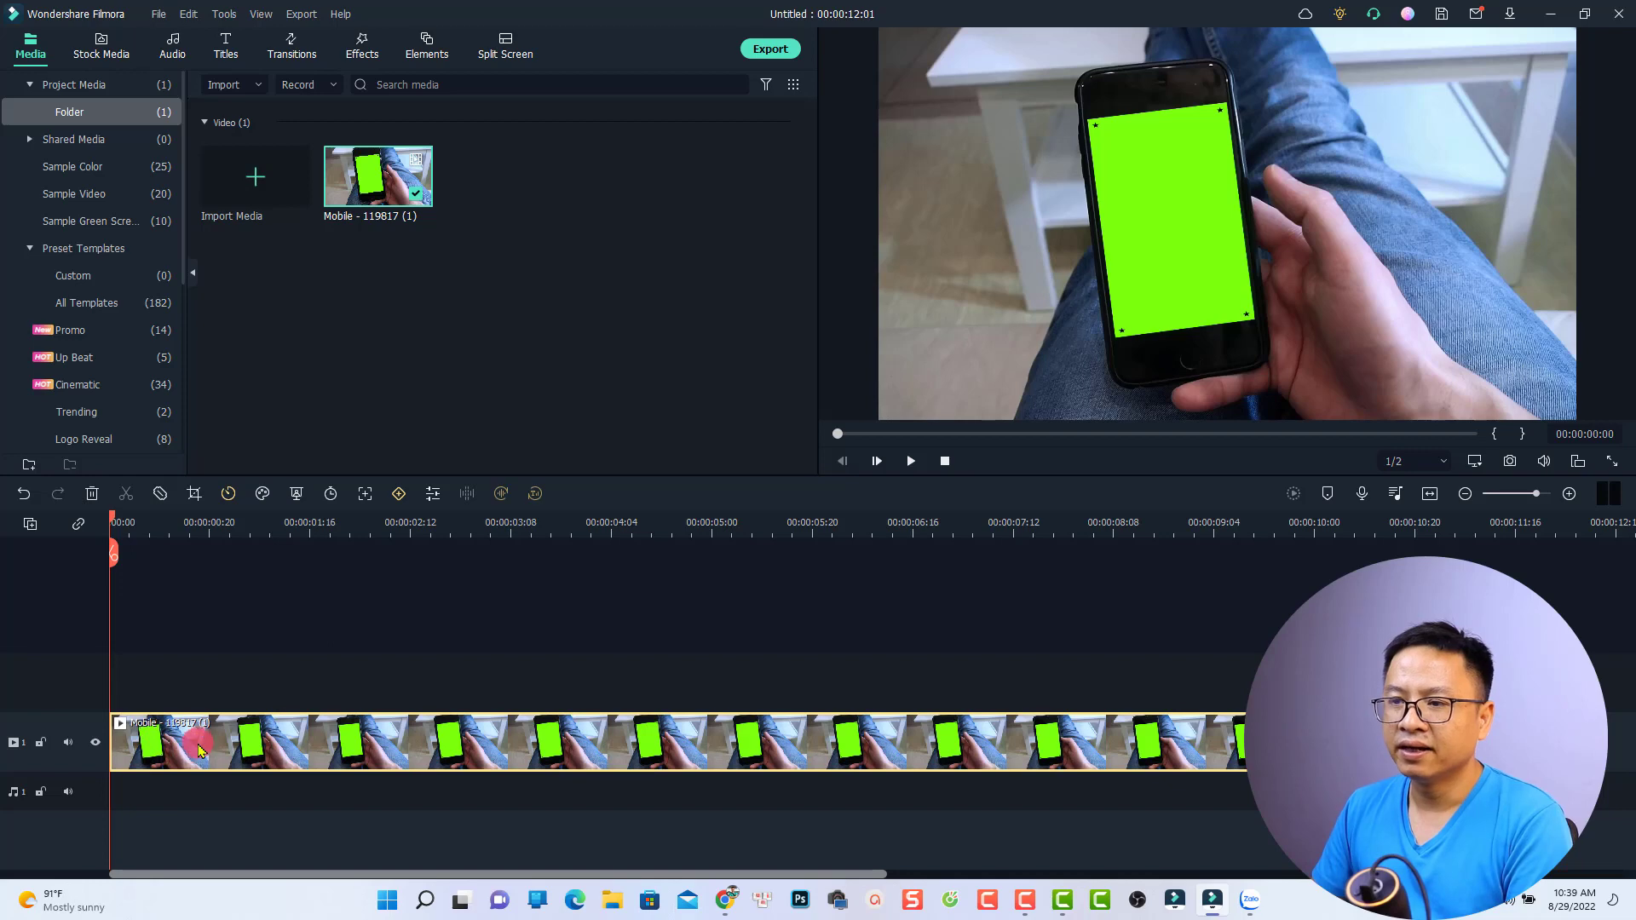
# - Enable Motion Tracking on the phone clip and set the tracking box on the screen's top-left corner
pyautogui.click(361, 496)
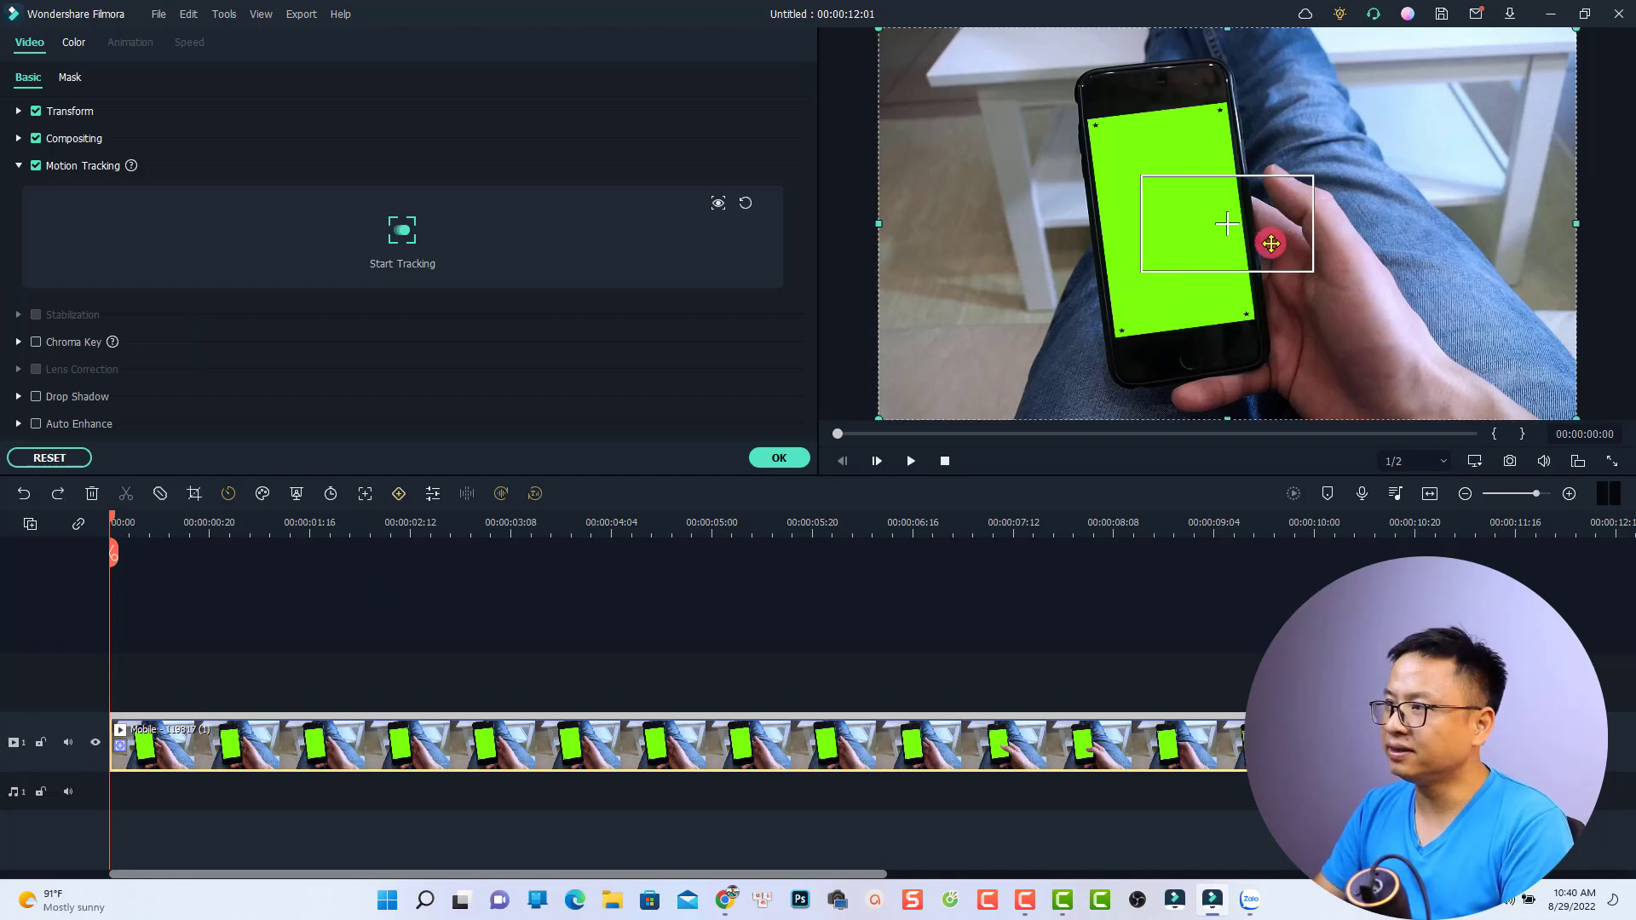
pyautogui.moveTo(1227, 222); pyautogui.dragTo(1097, 125)
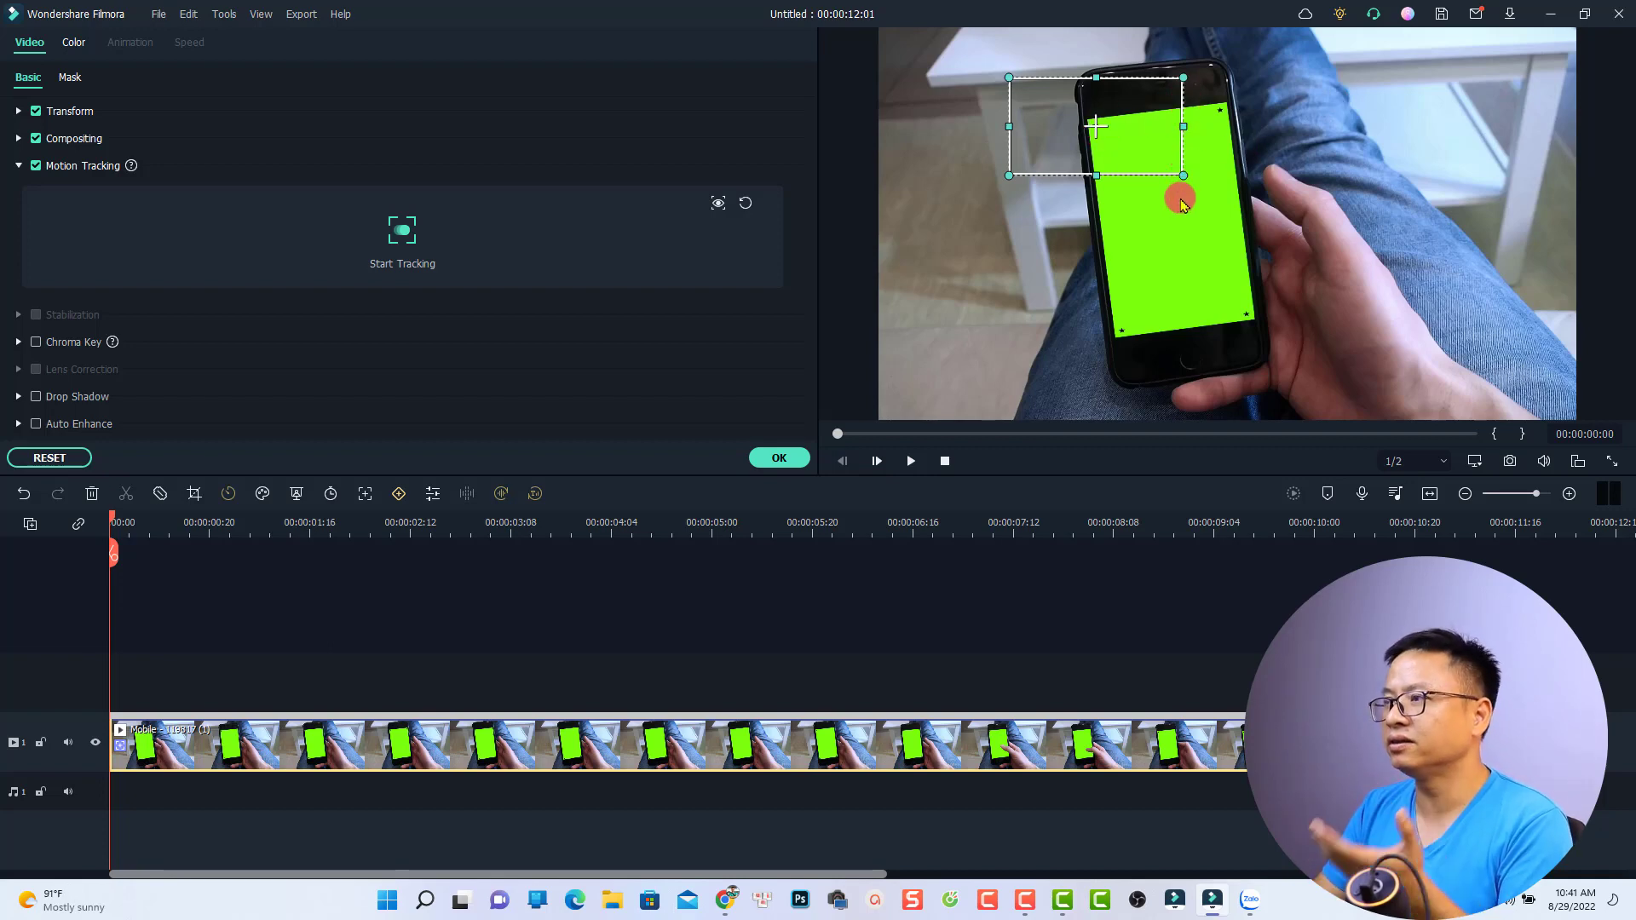
pyautogui.click(1291, 208)
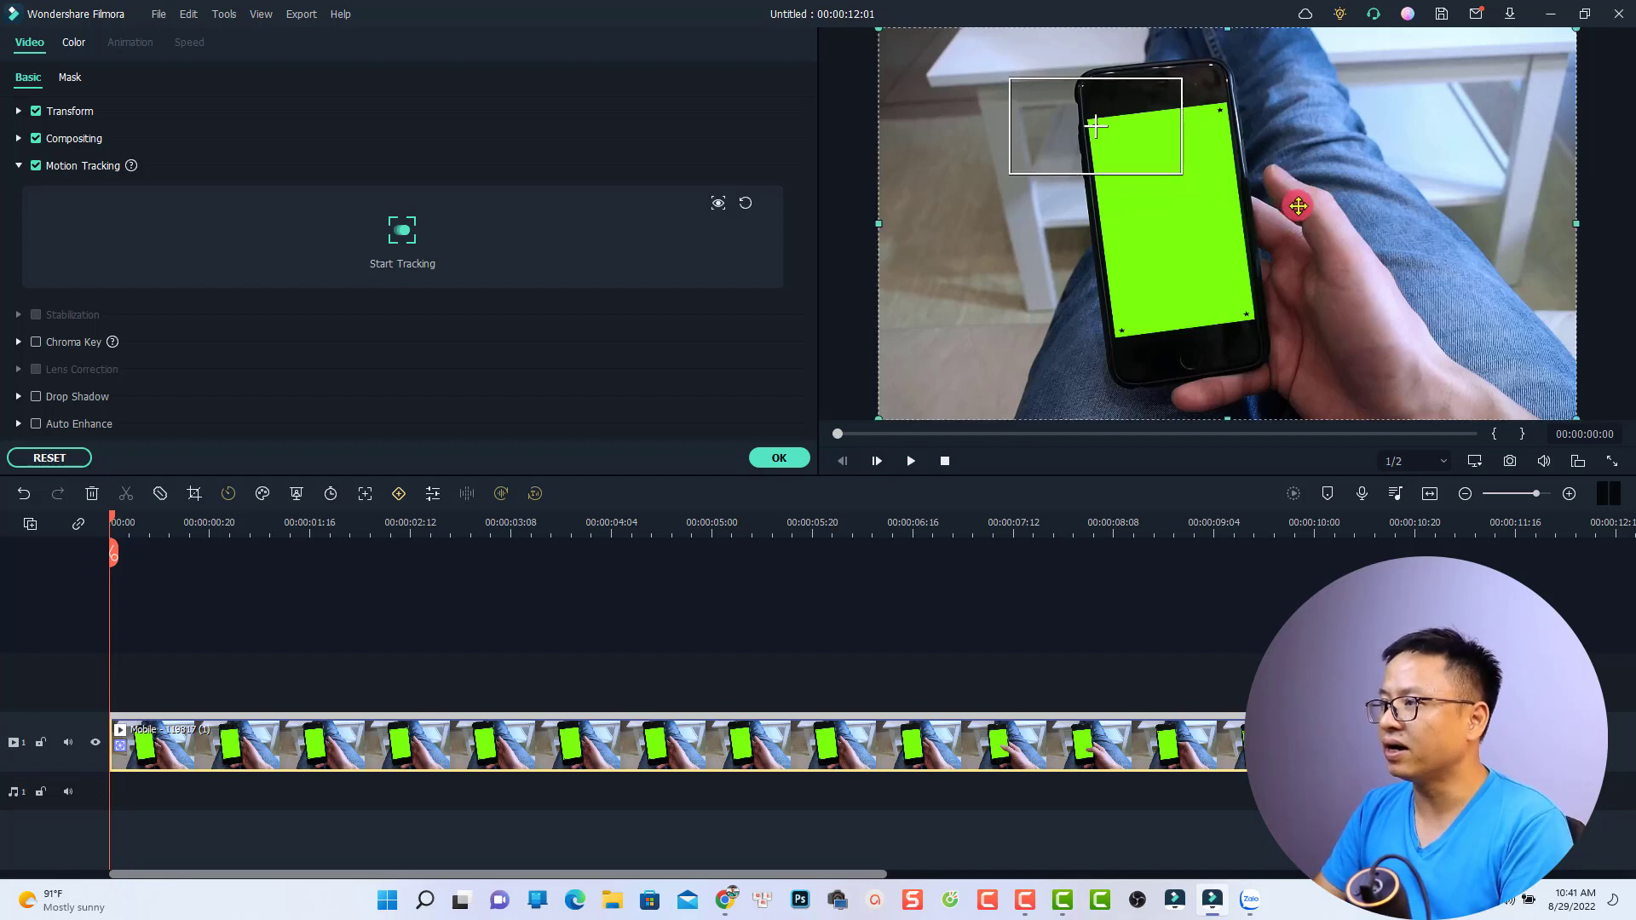
# - Zoom the preview to 100% and shrink the tracking box onto the green screen's top-left corner
pyautogui.rightClick(1298, 205)
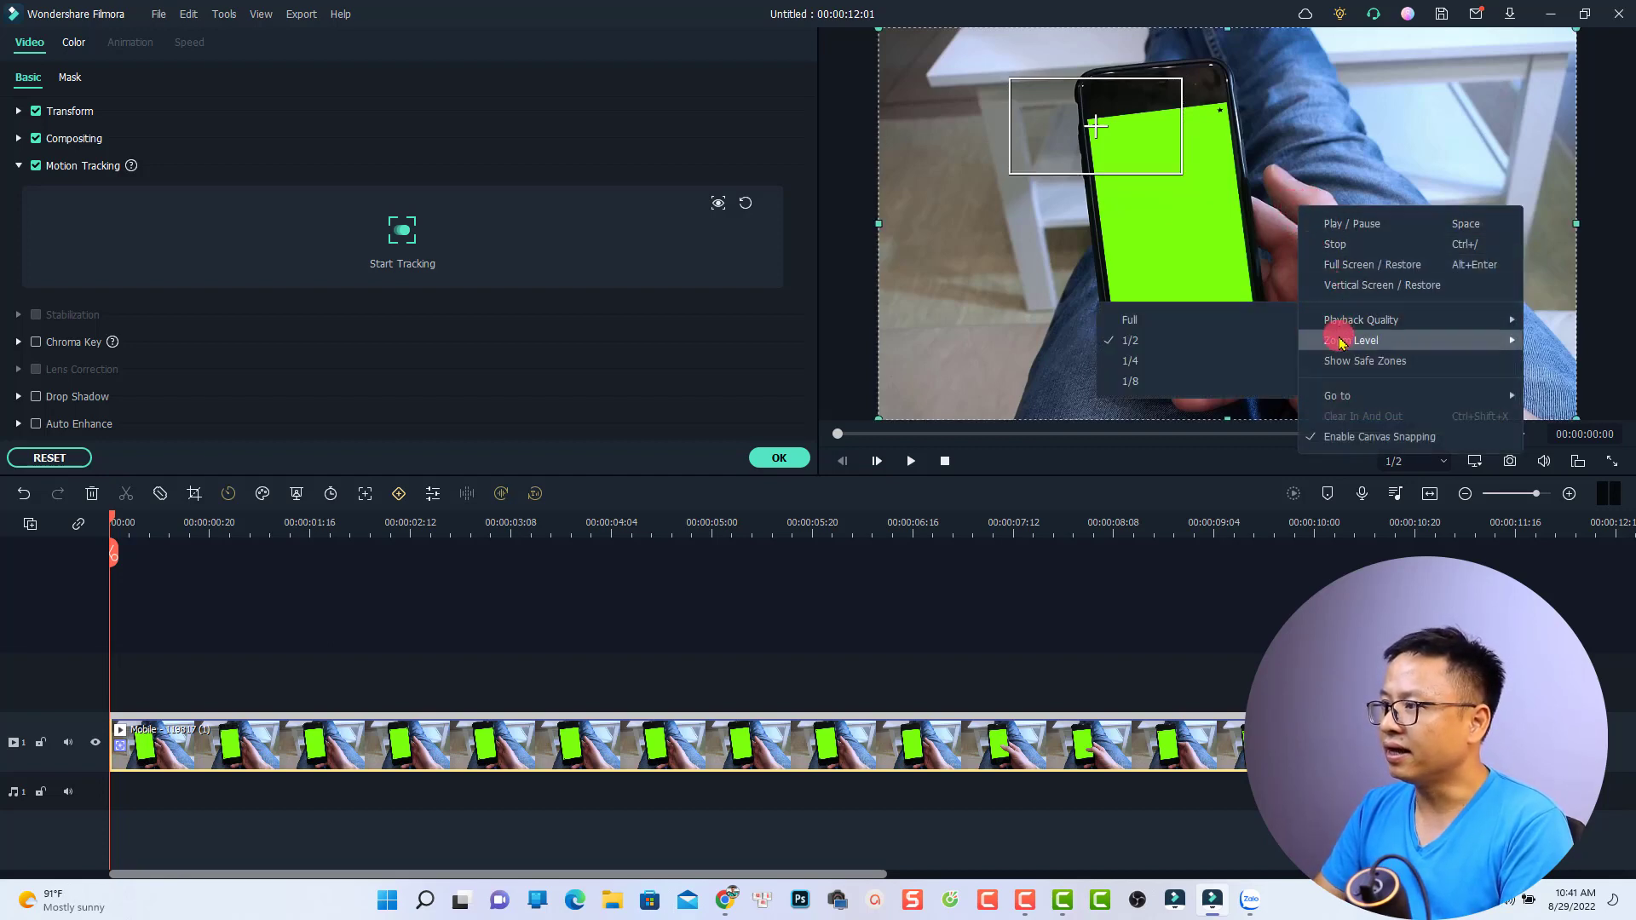
pyautogui.moveTo(1341, 341)
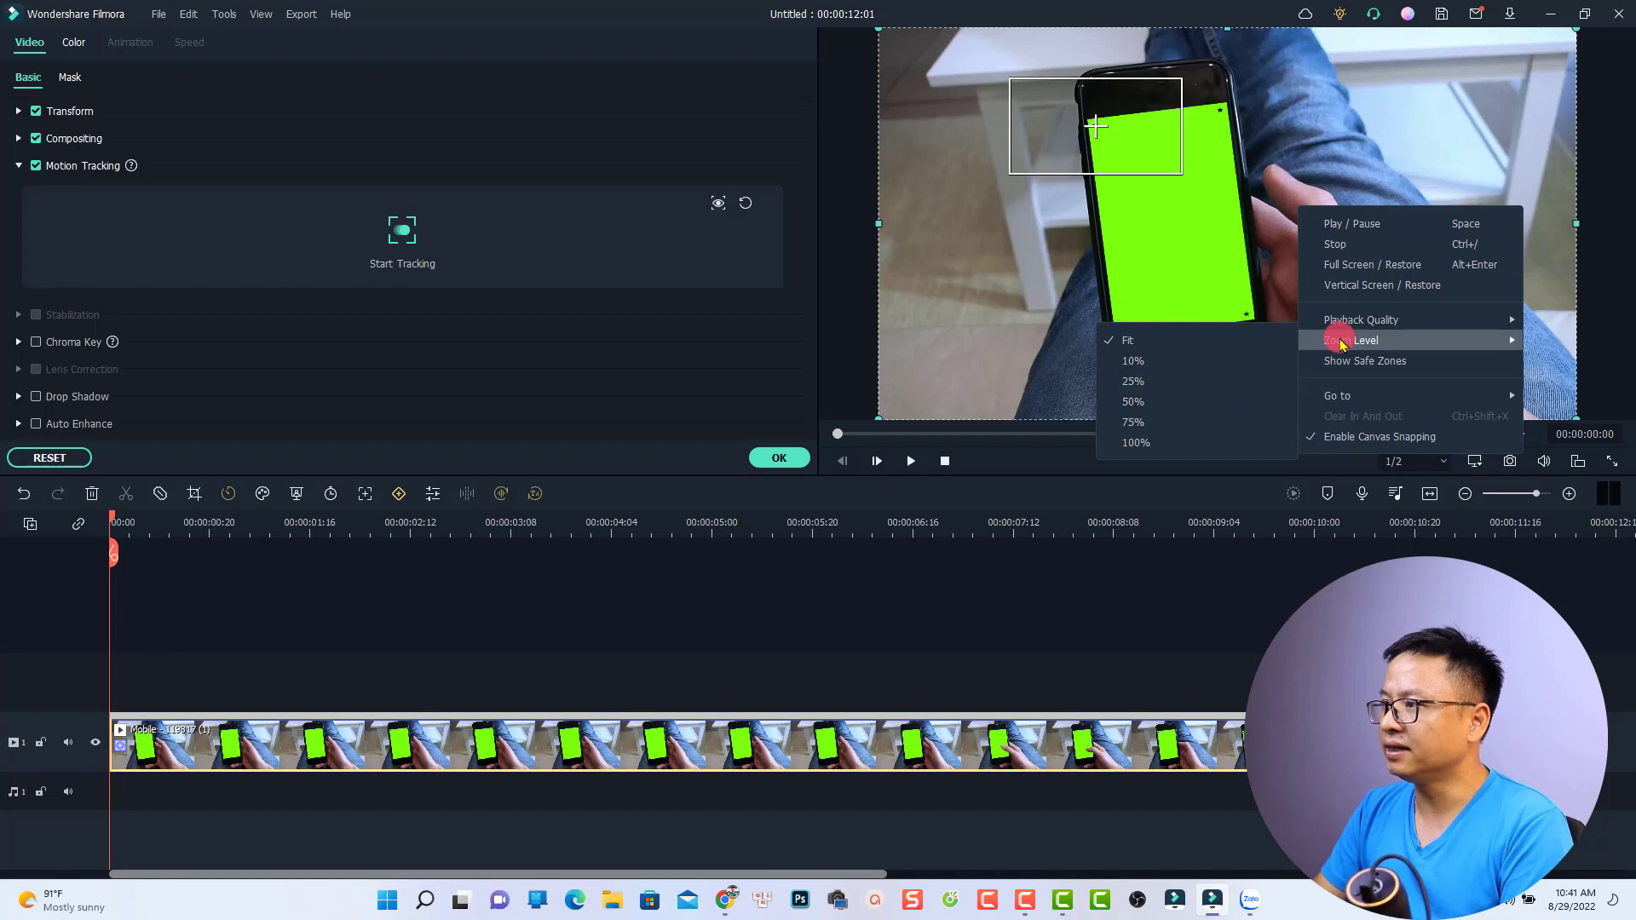
pyautogui.click(1133, 441)
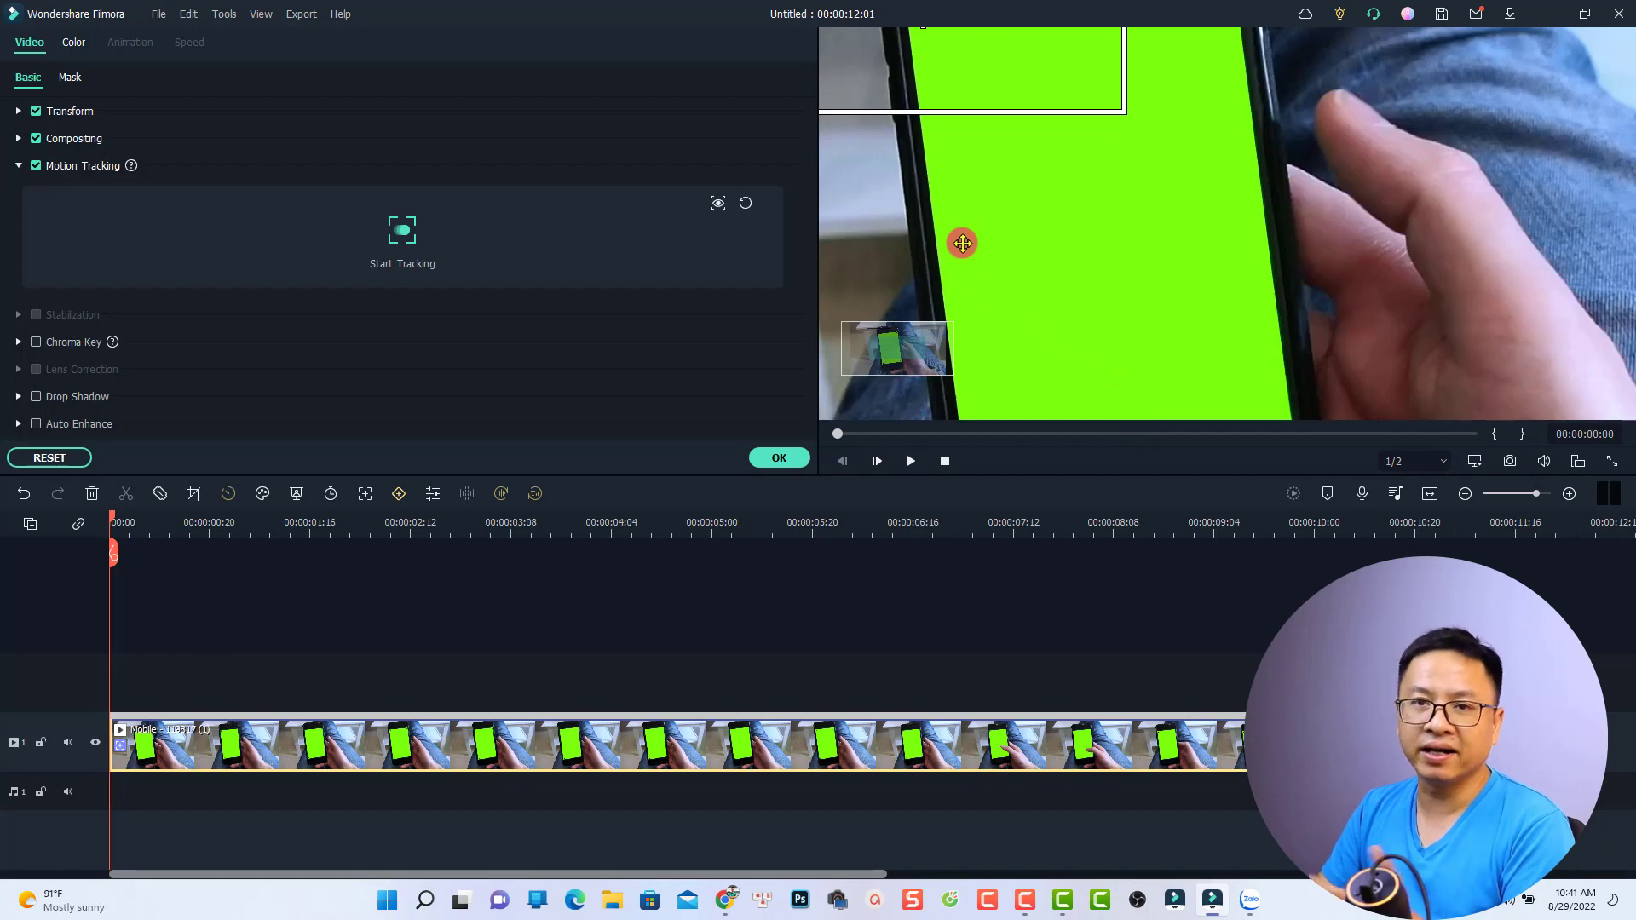
pyautogui.click(895, 335)
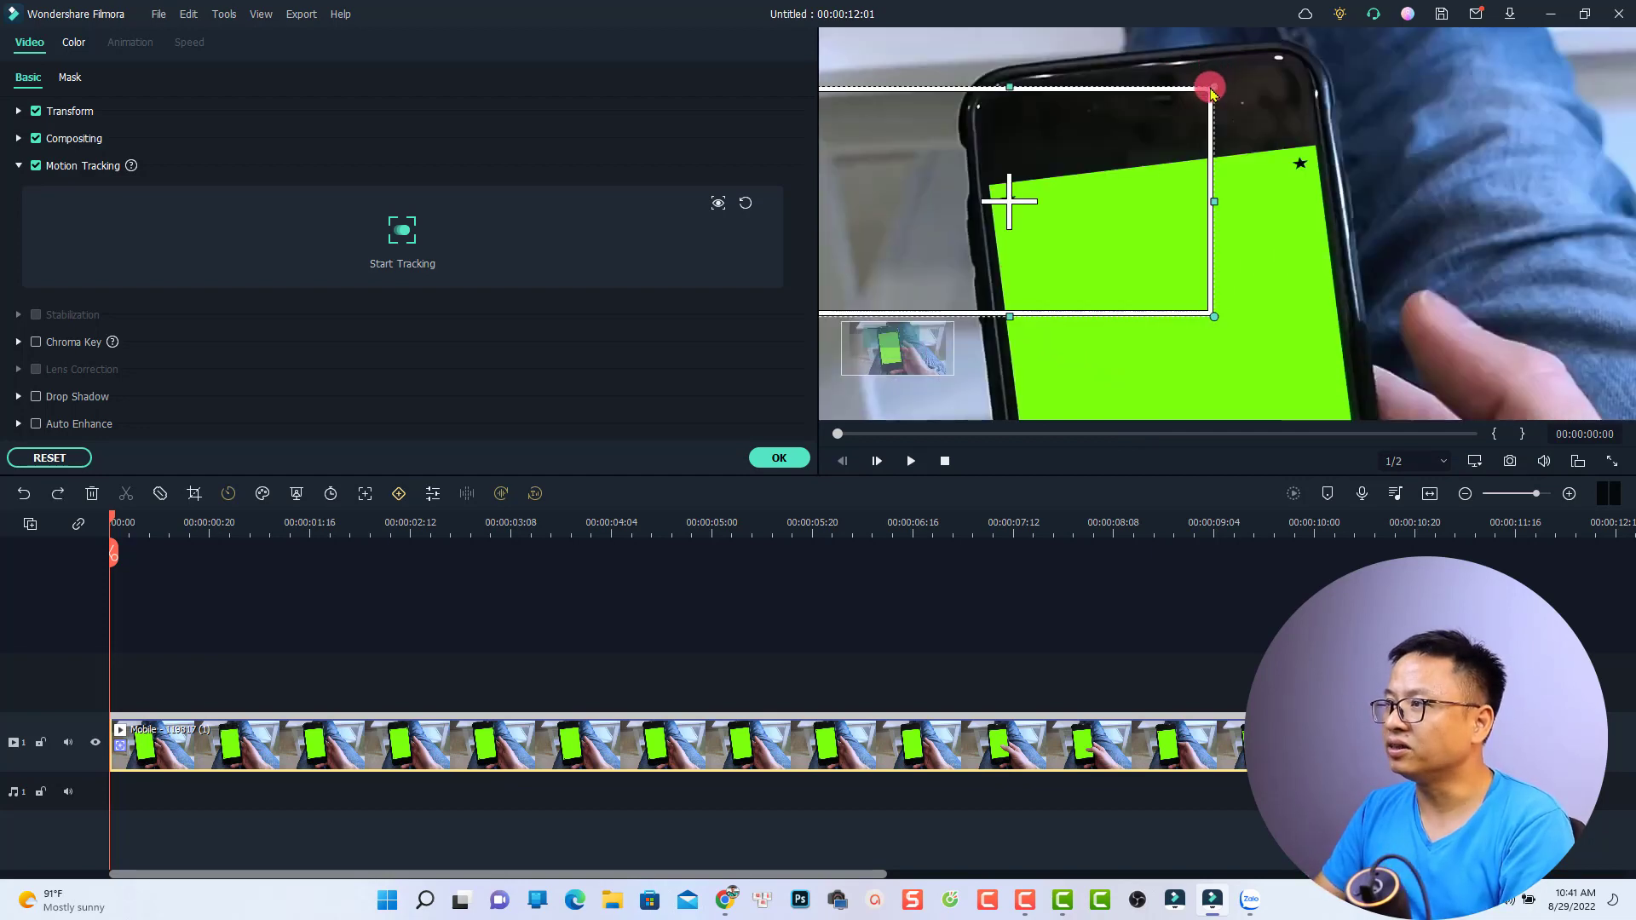
pyautogui.moveTo(1210, 87); pyautogui.dragTo(1019, 196)
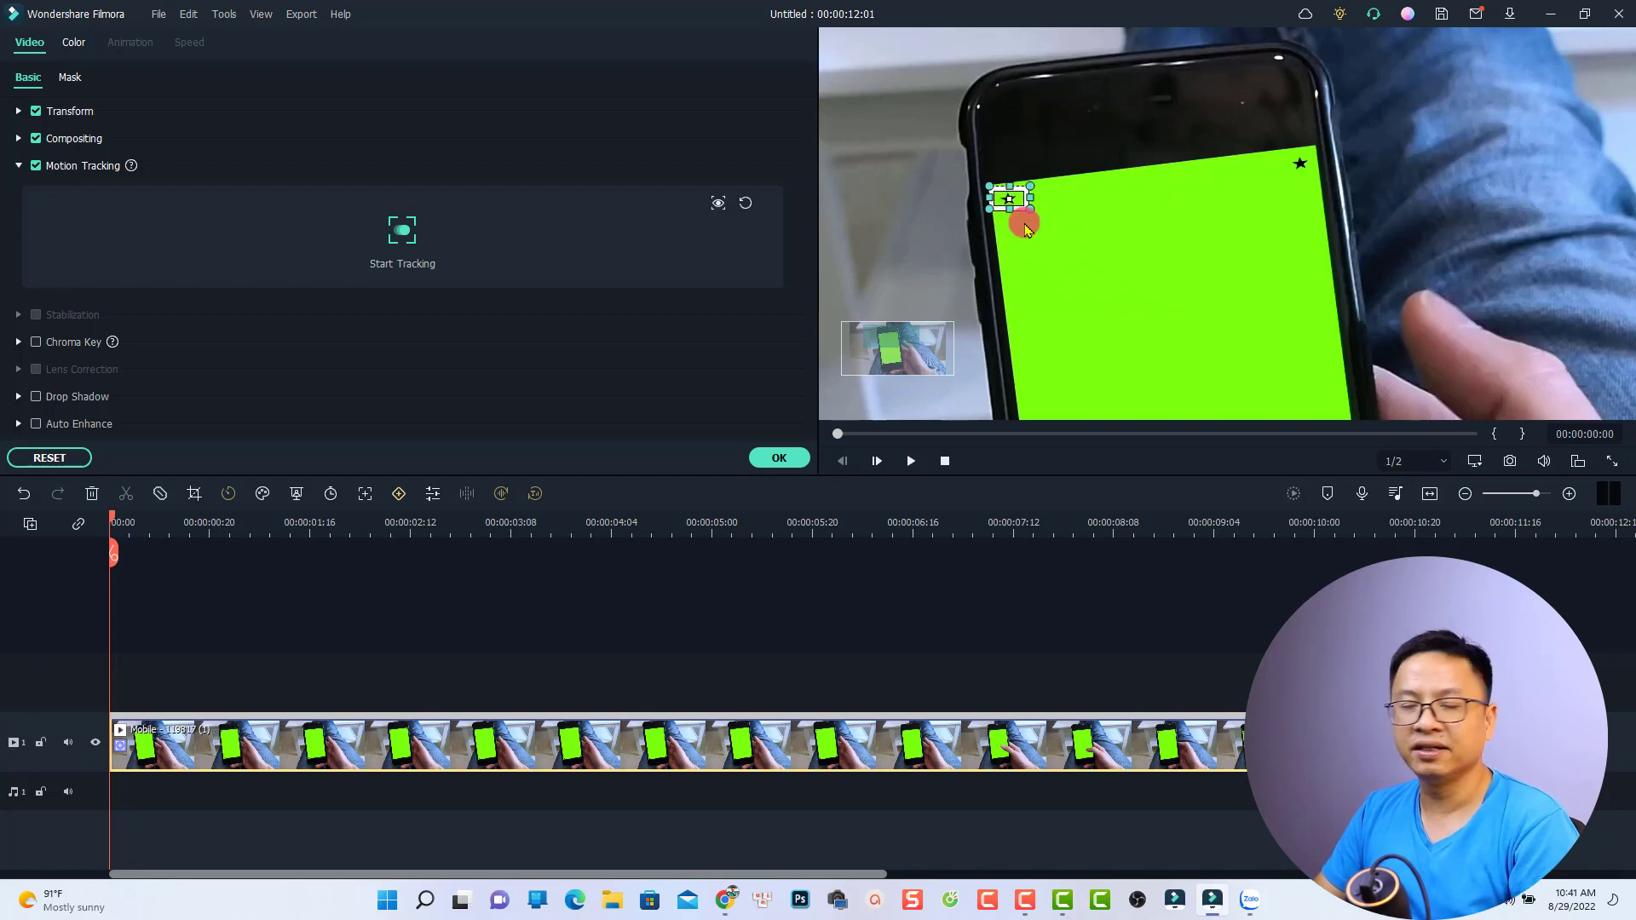
pyautogui.rightClick(1376, 167)
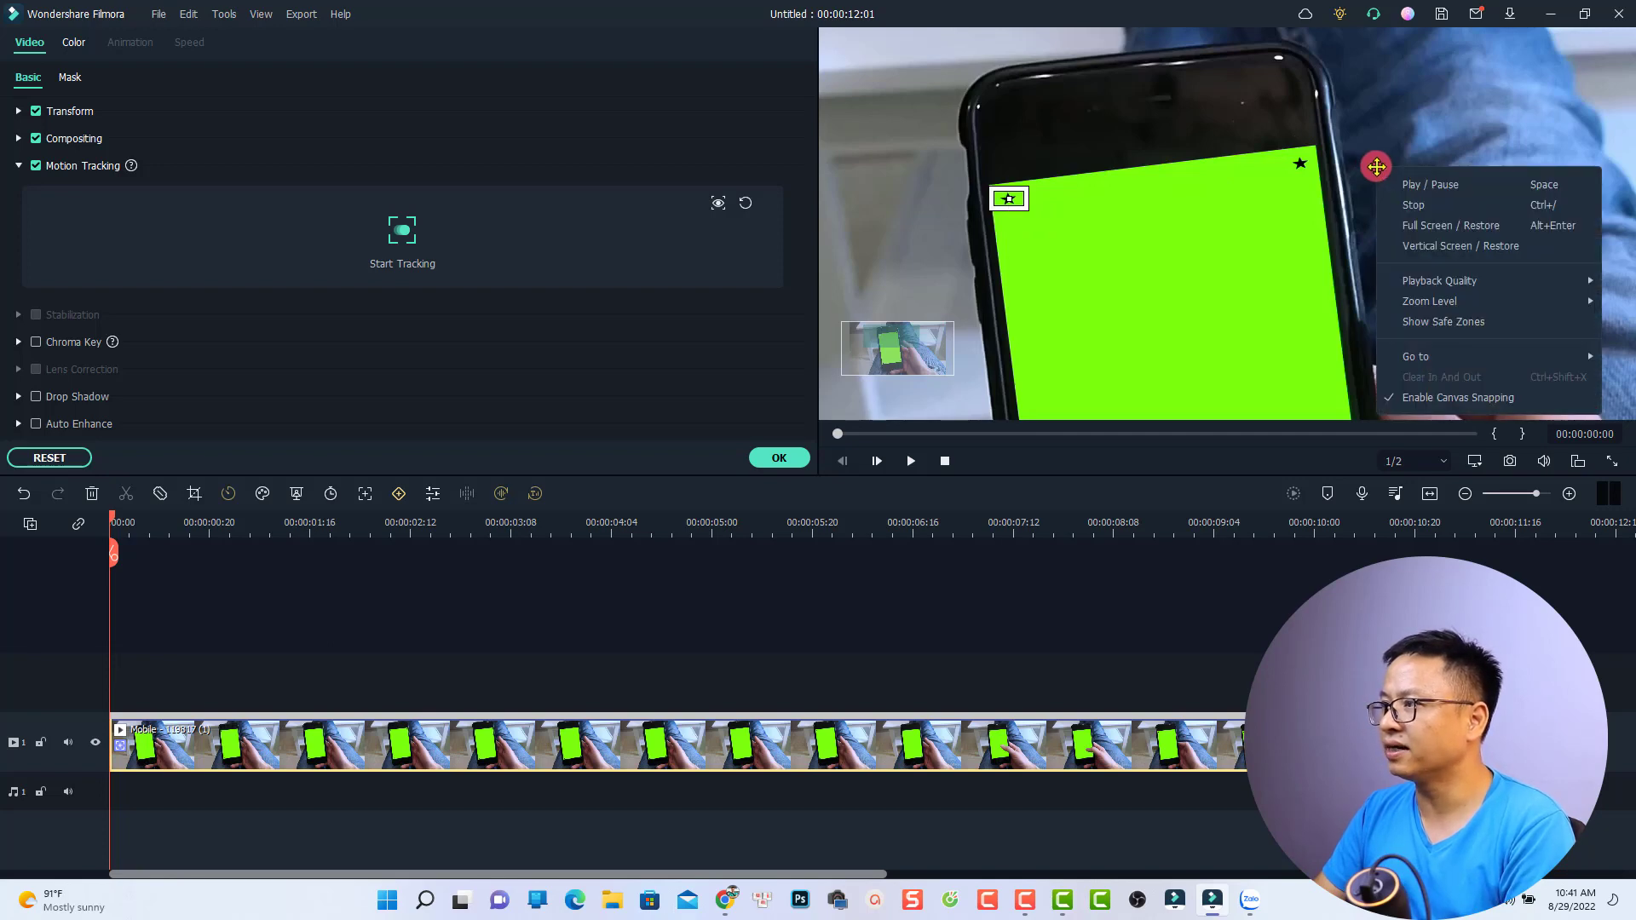
# - Set the preview zoom to Fit, run Start Tracking across the clip, and confirm with OK
pyautogui.moveTo(1415, 304)
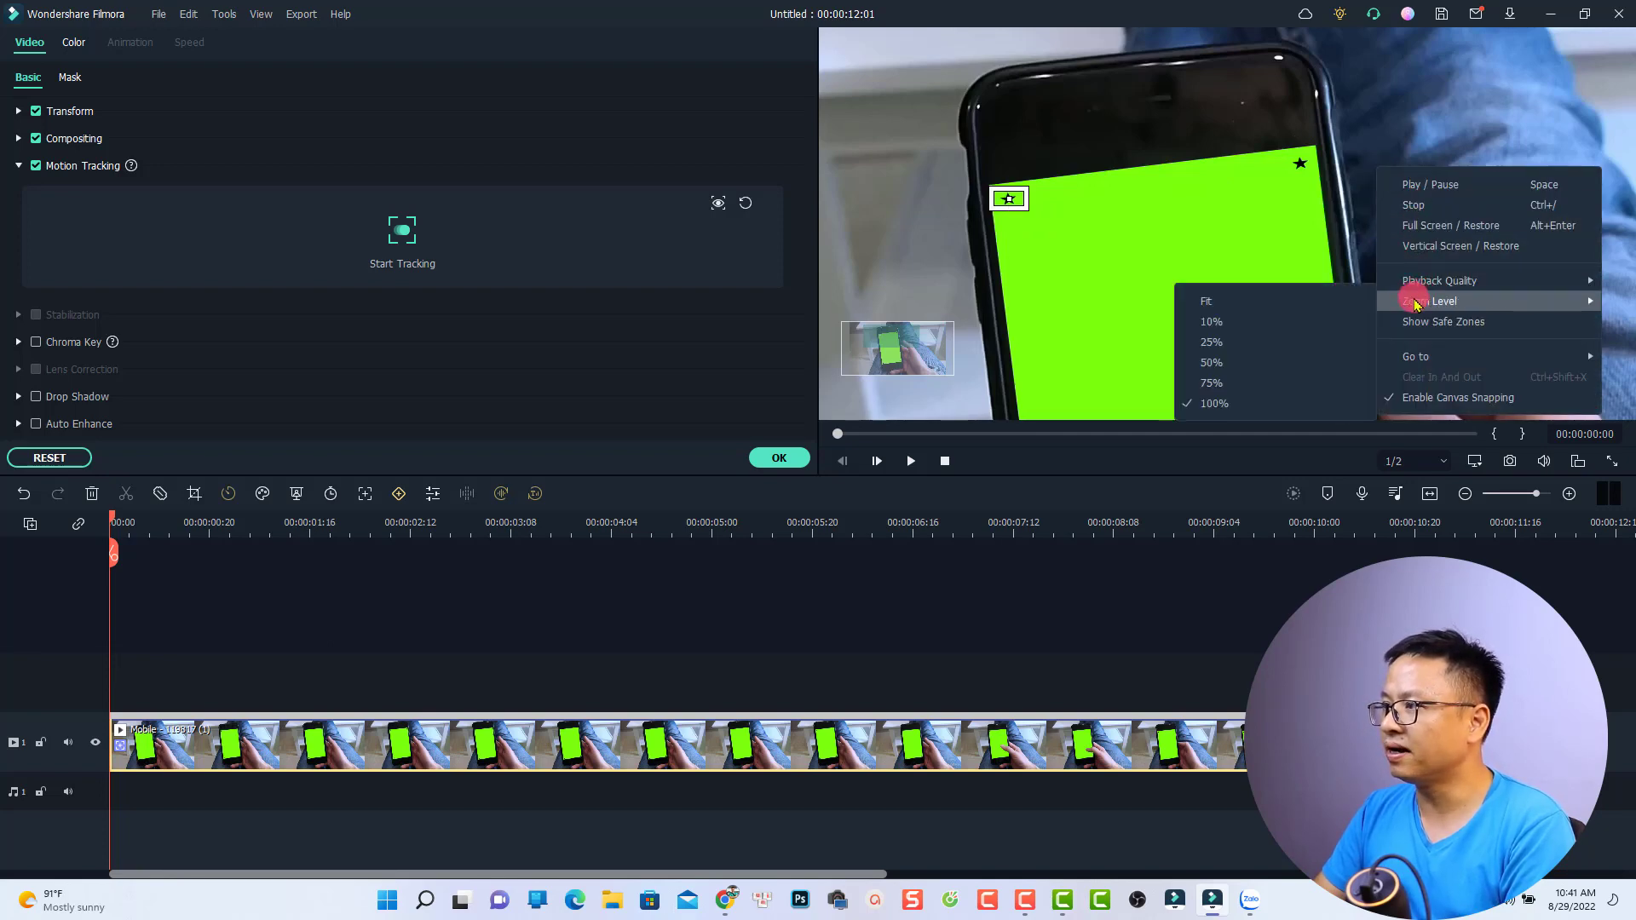
pyautogui.click(1204, 302)
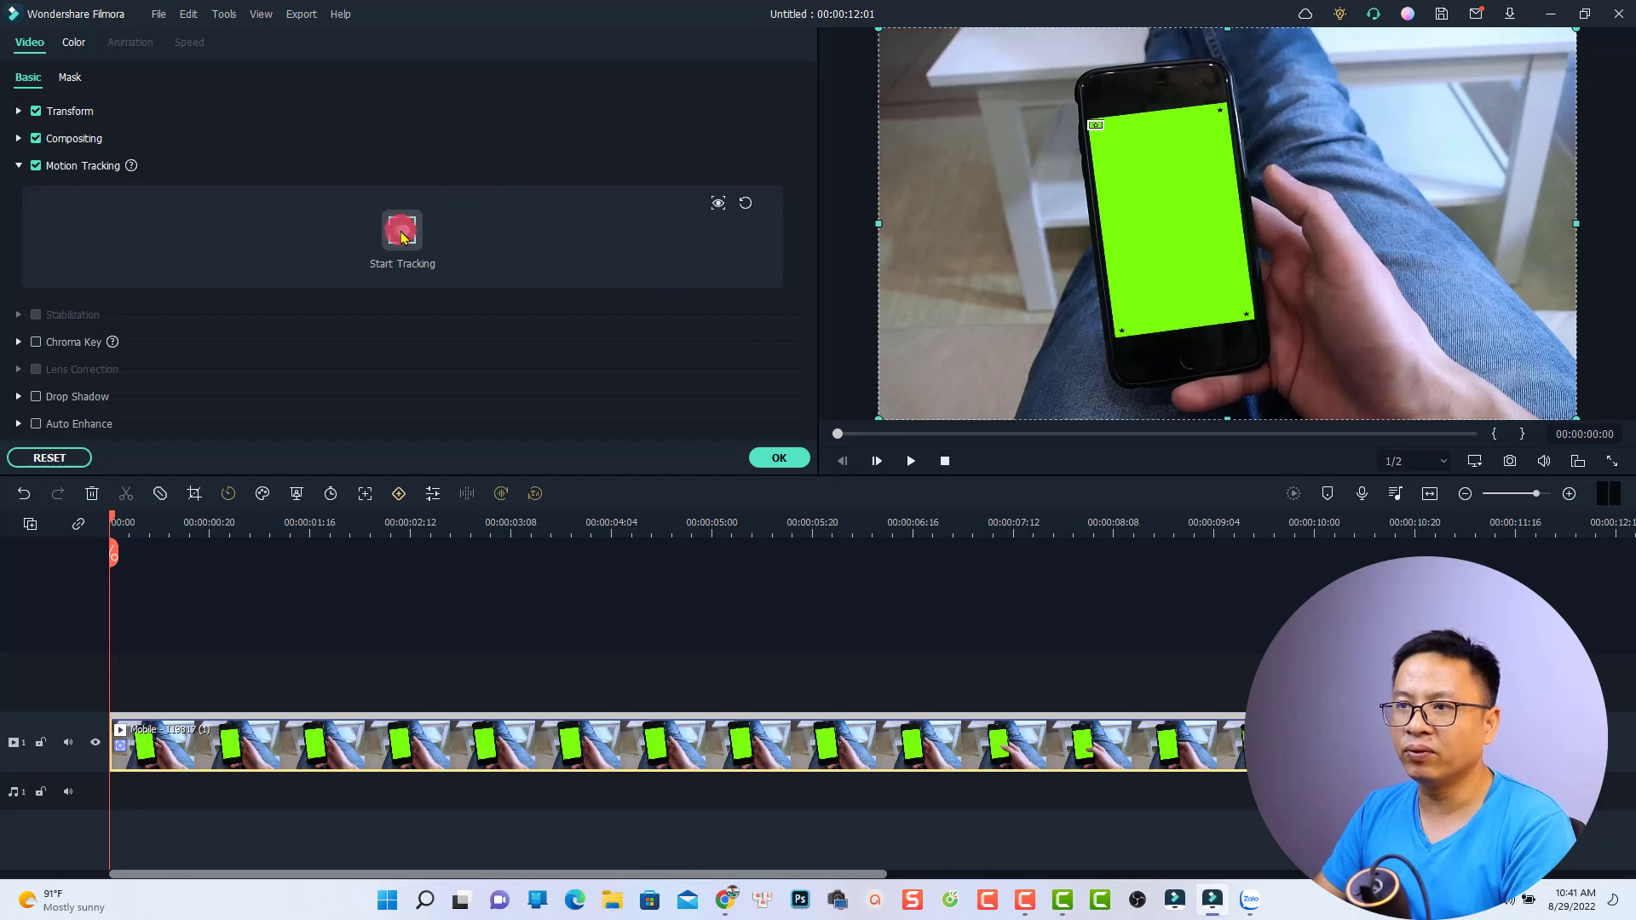
pyautogui.click(402, 237)
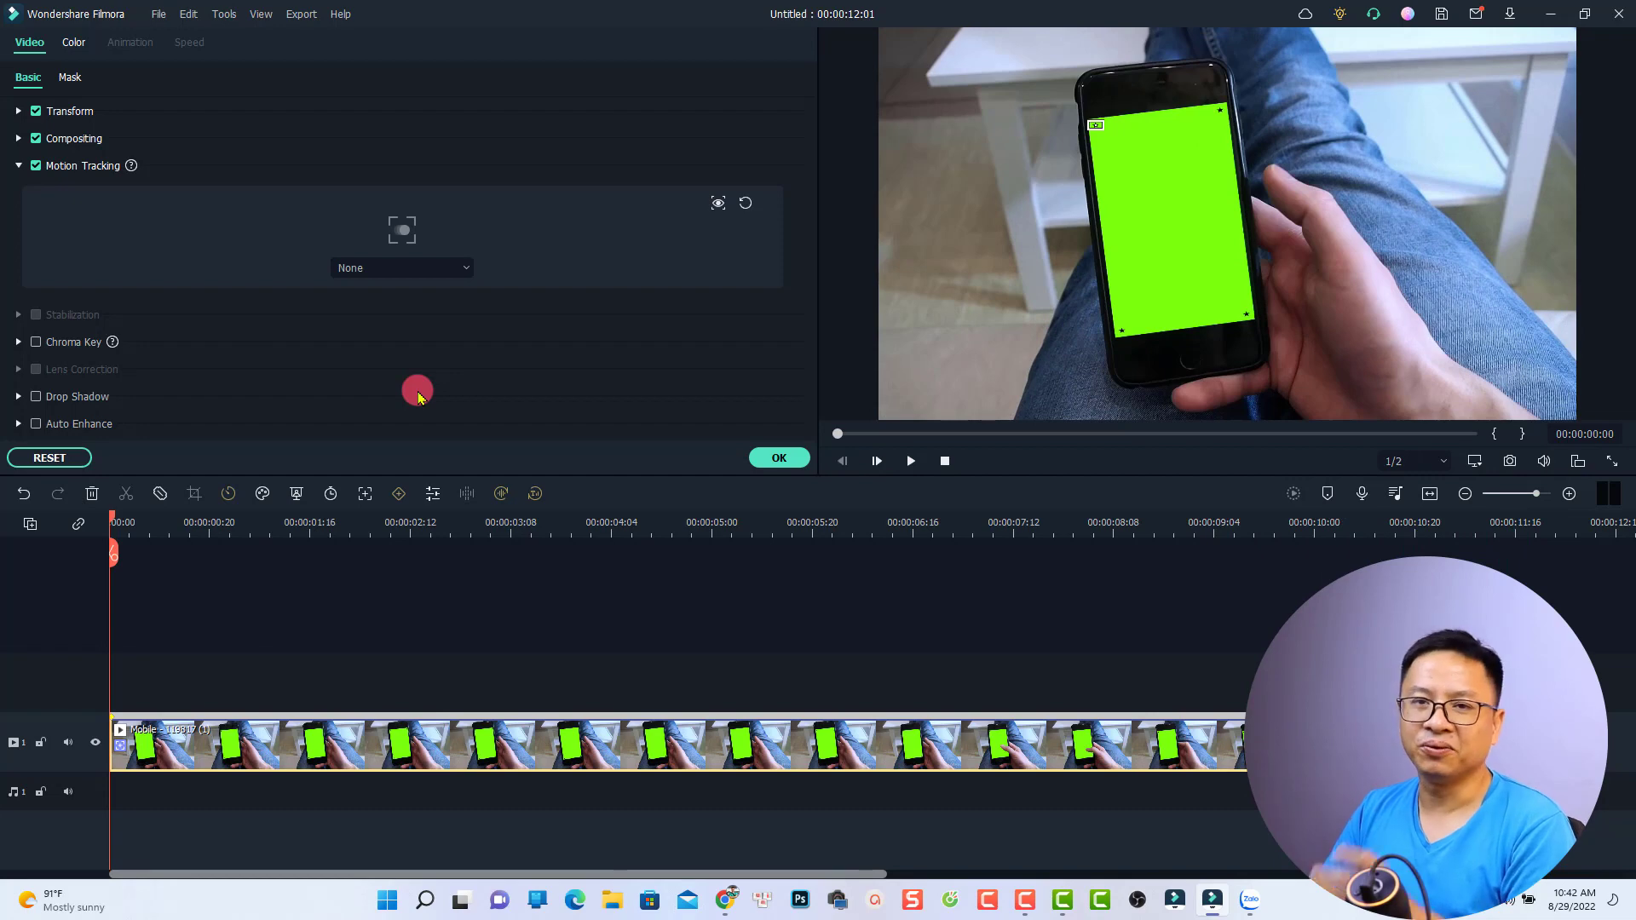
pyautogui.click(779, 458)
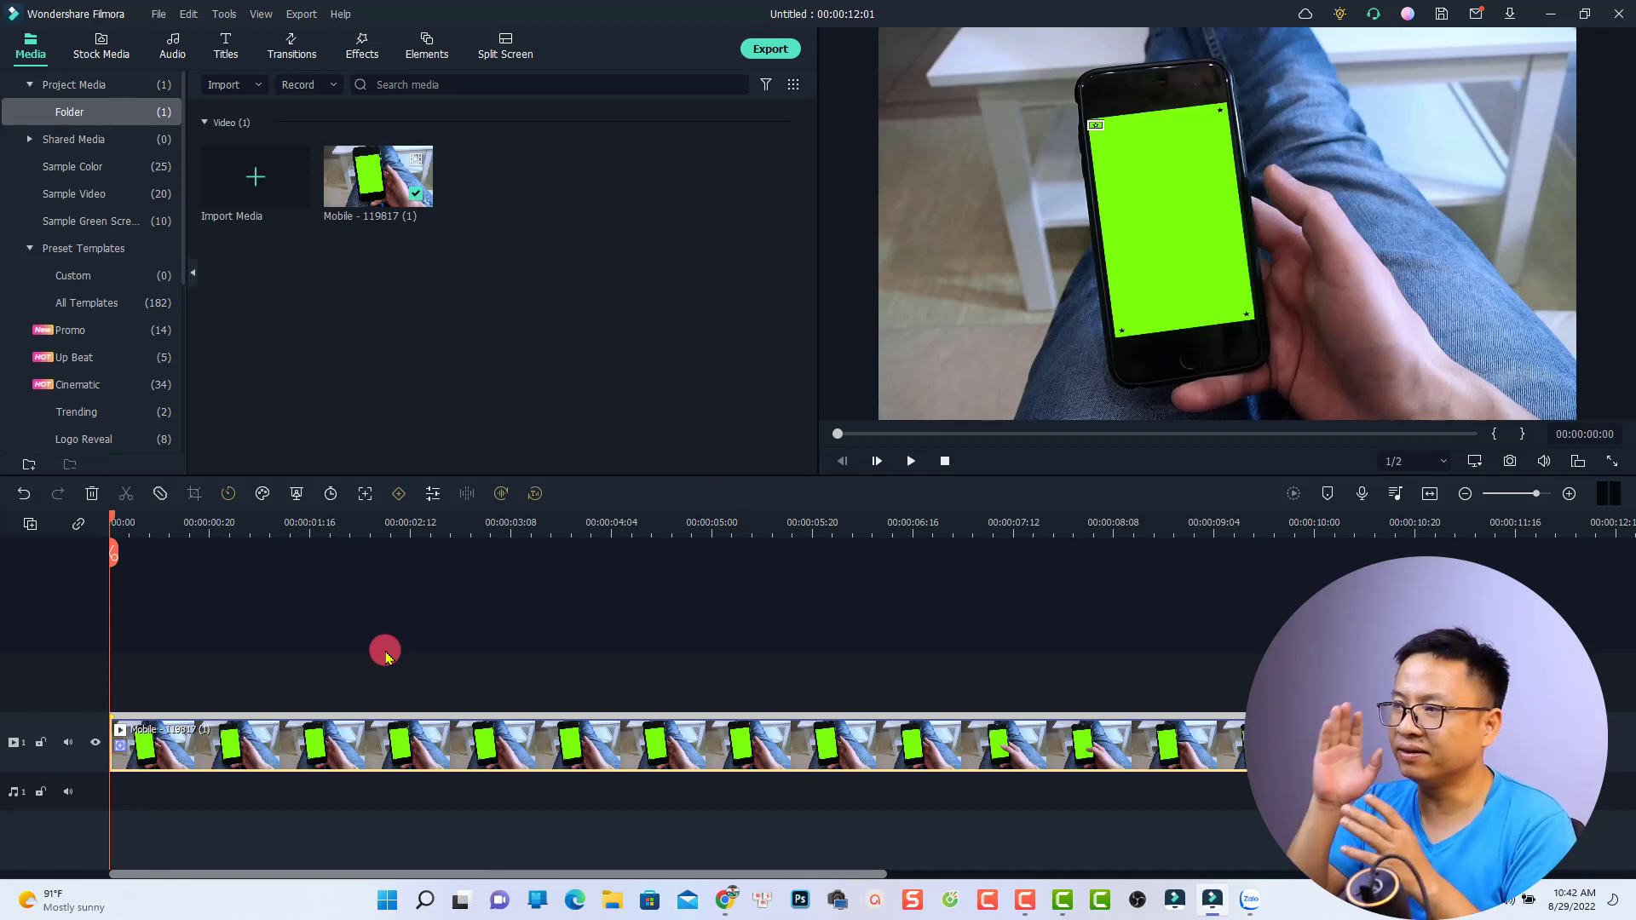
# - Download the 720P starry mountain video from Pexels and place it on a track above the phone clip
pyautogui.click(111, 57)
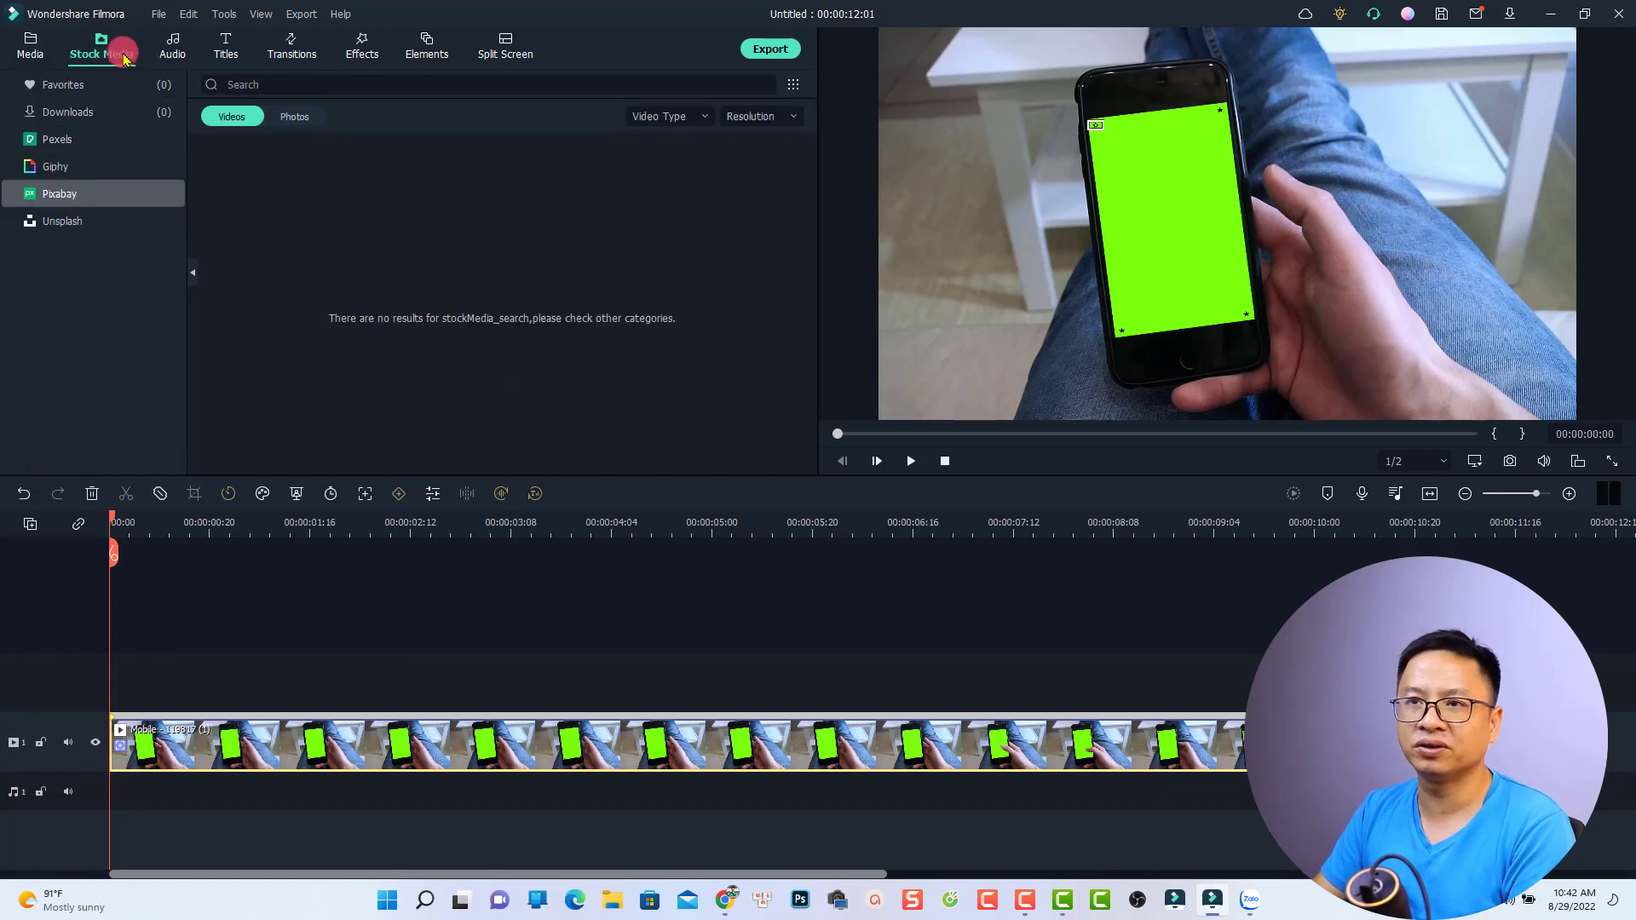
pyautogui.click(61, 139)
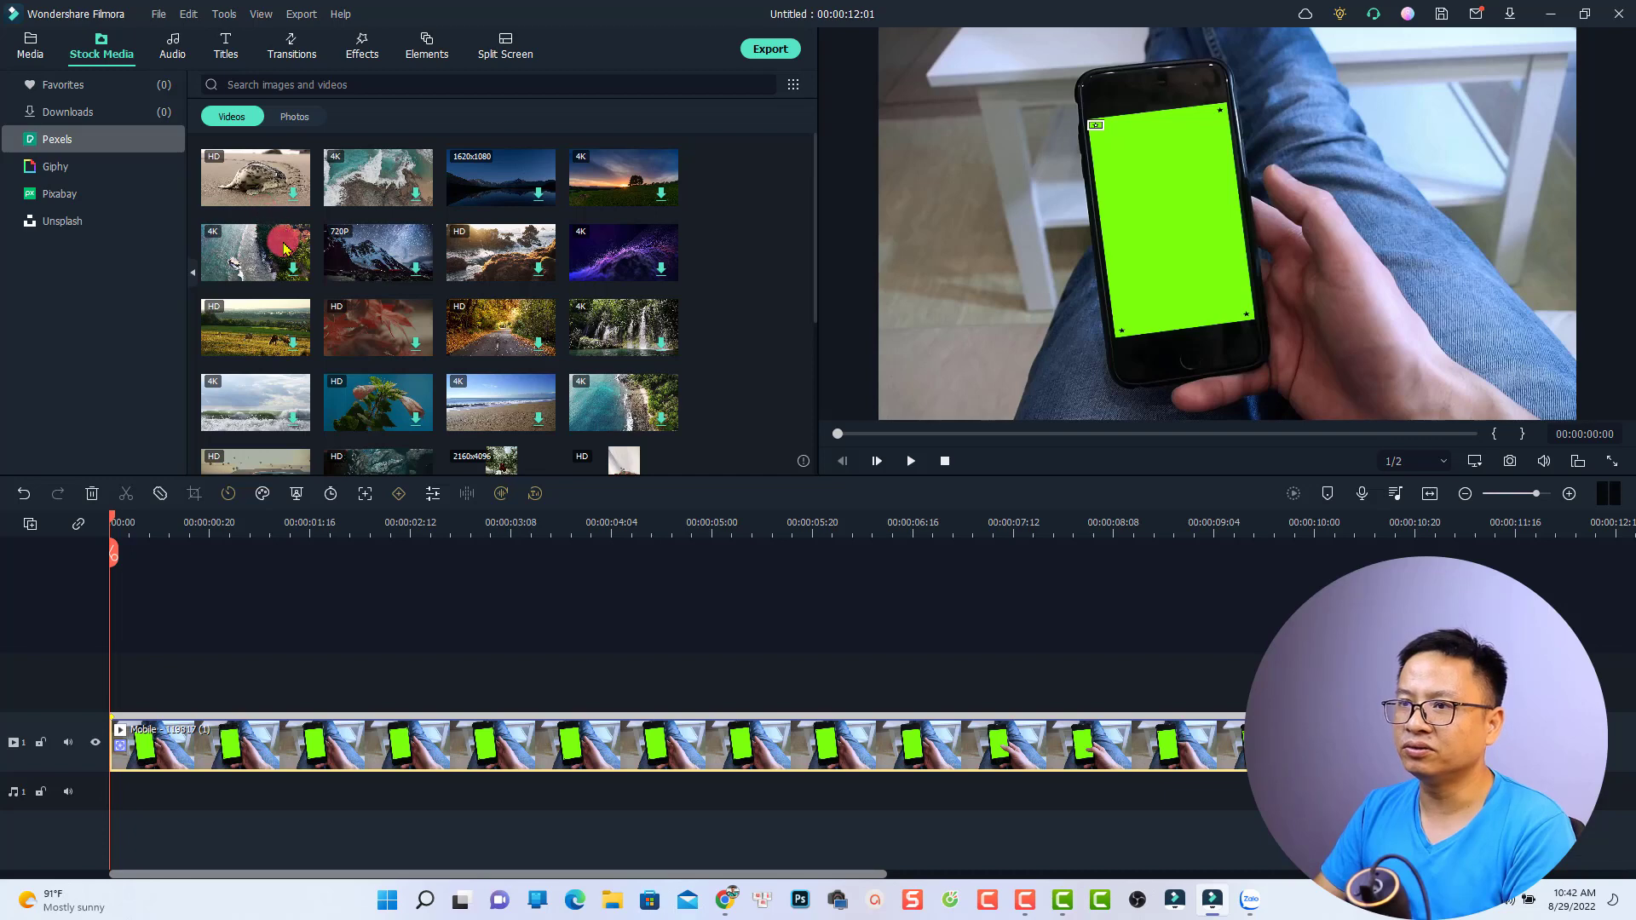
pyautogui.doubleClick(359, 269)
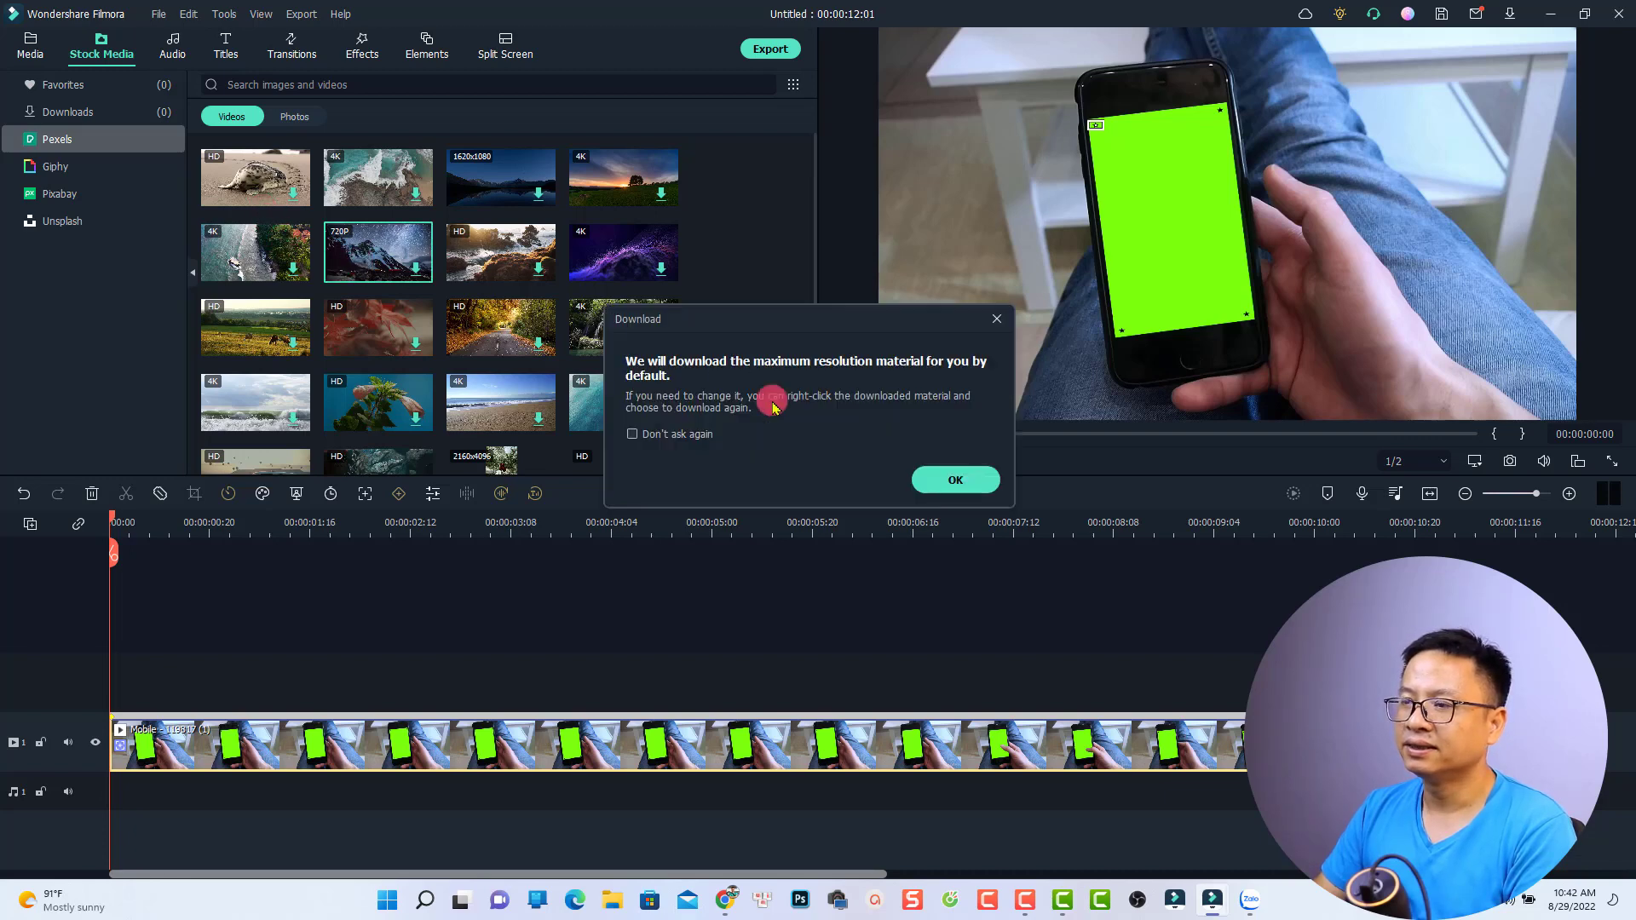
pyautogui.click(947, 479)
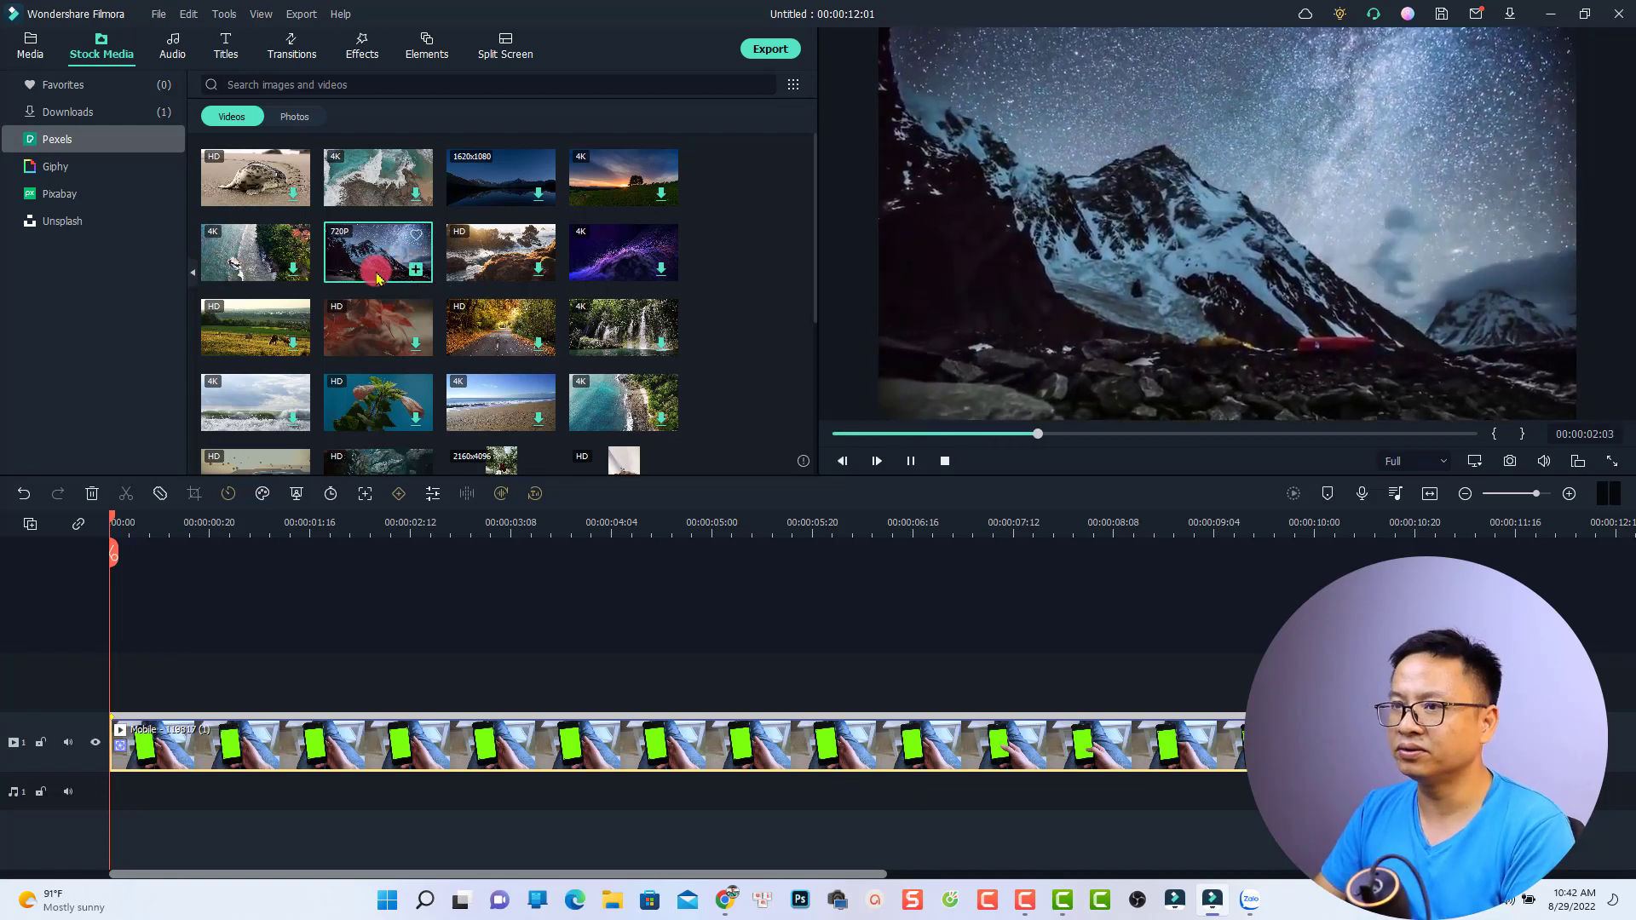
pyautogui.moveTo(388, 269); pyautogui.dragTo(128, 679)
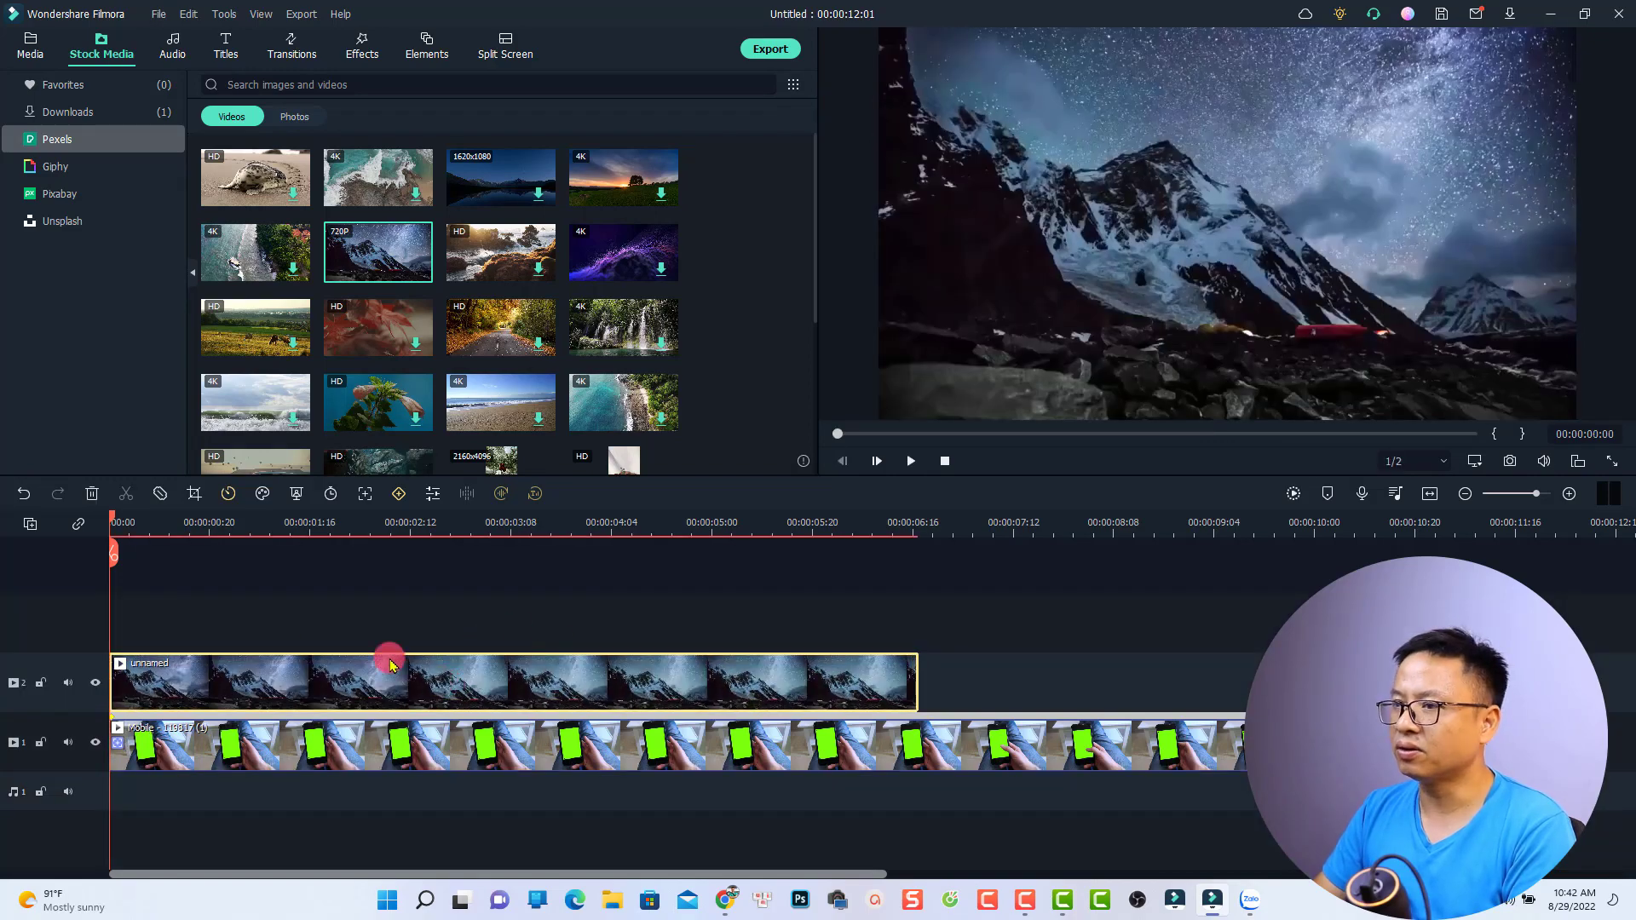
# - Preview the two-track timeline, then open the phone clip's video settings
pyautogui.press('space')
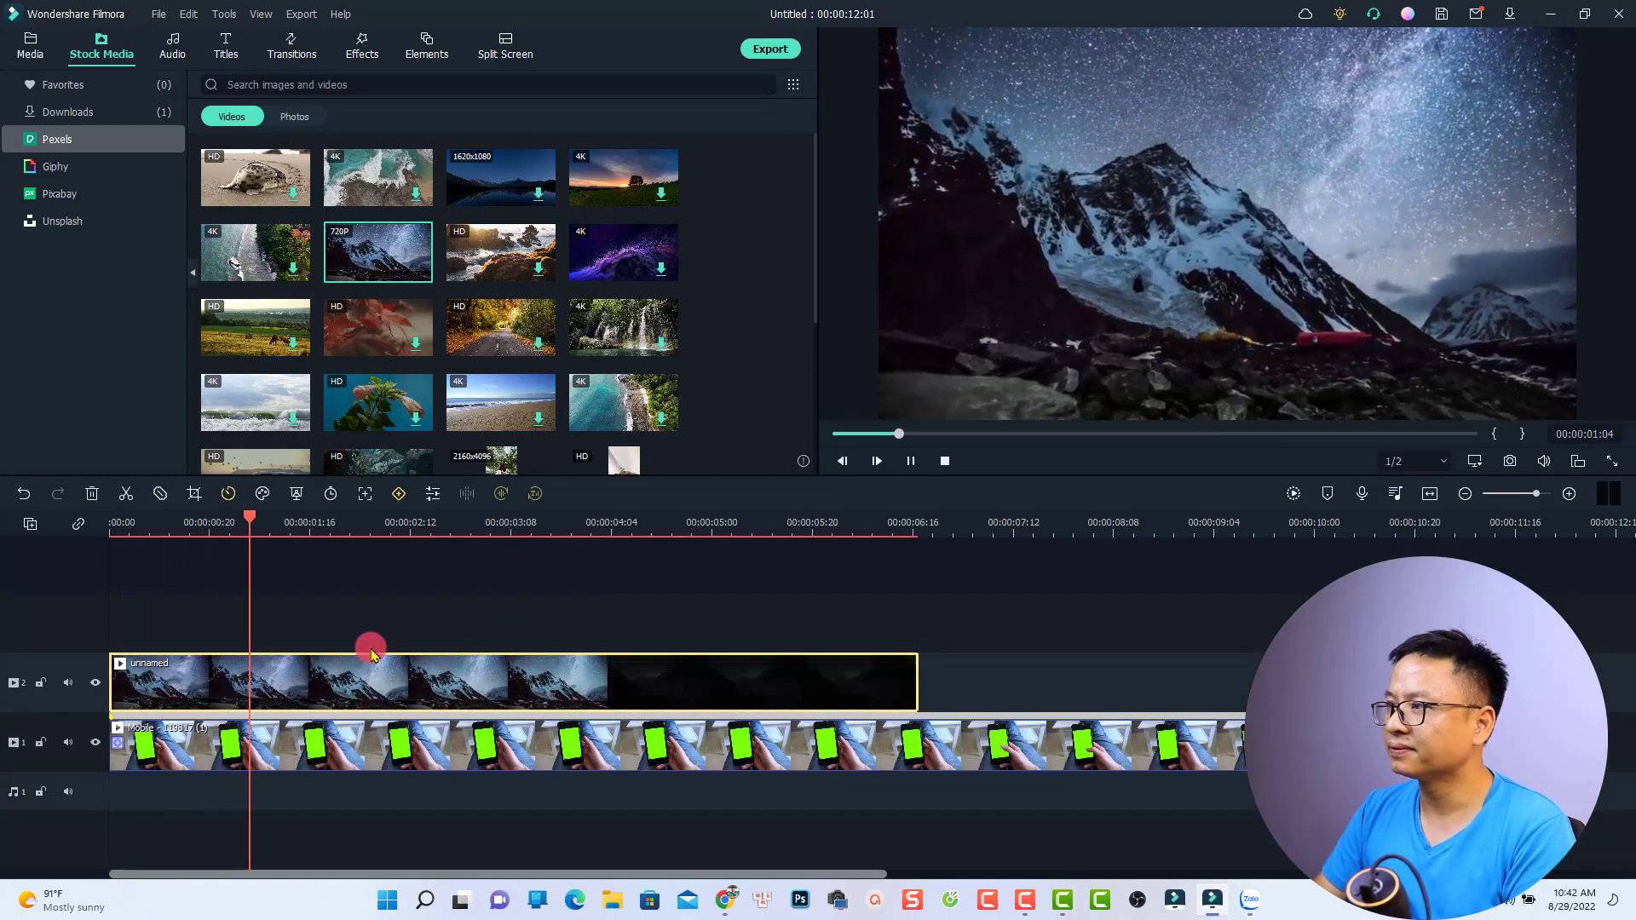
pyautogui.press('space')
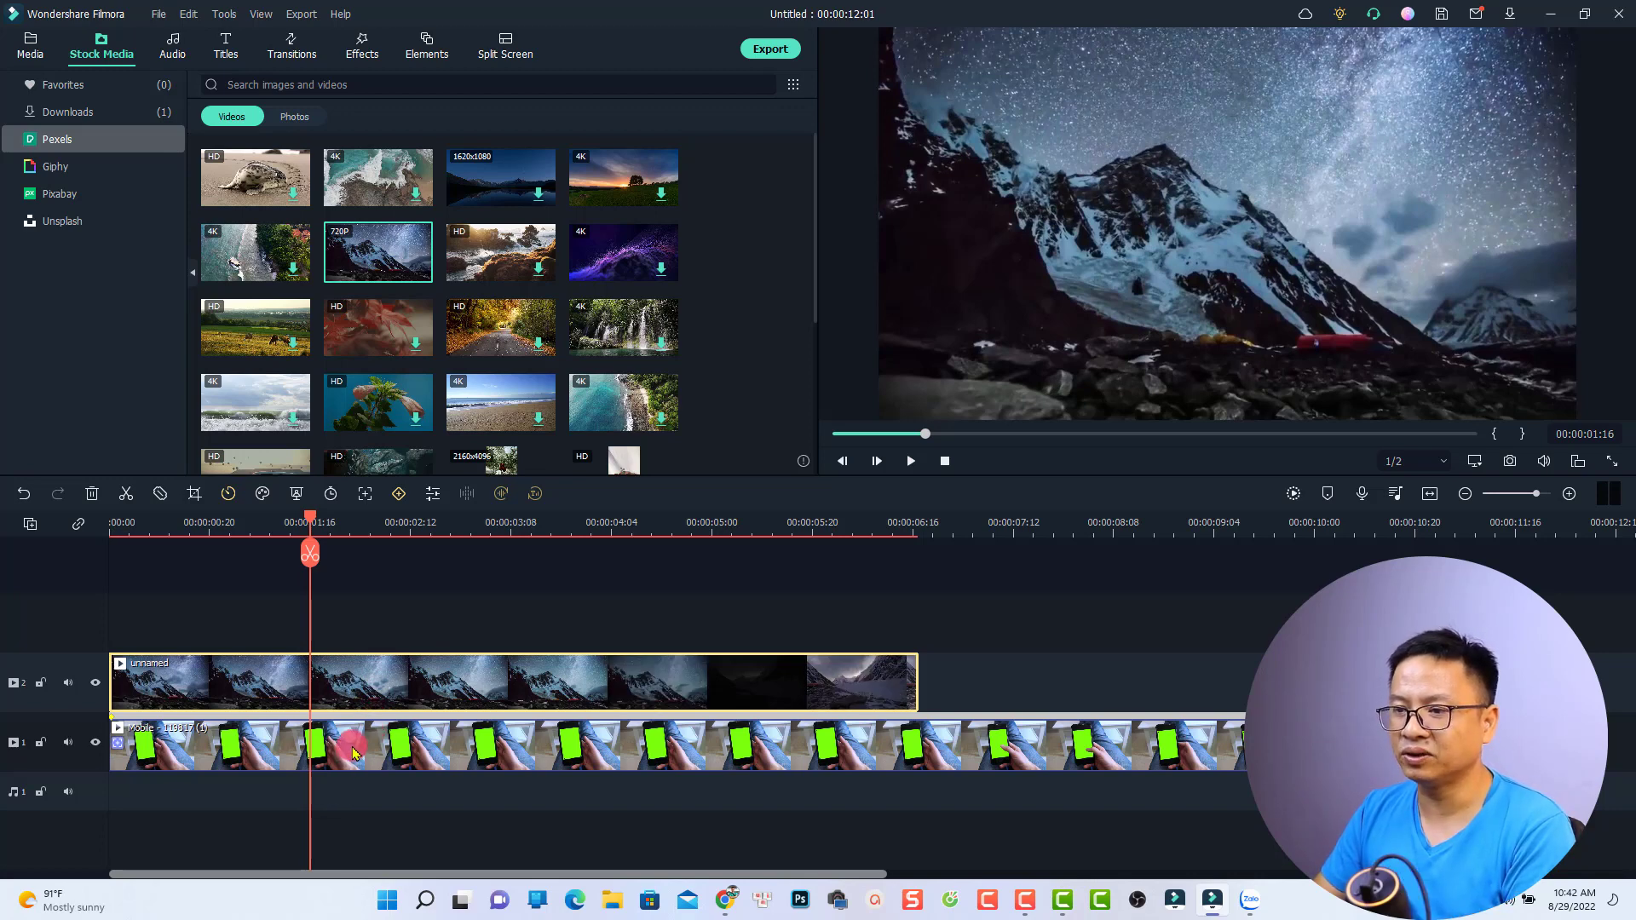
pyautogui.doubleClick(355, 751)
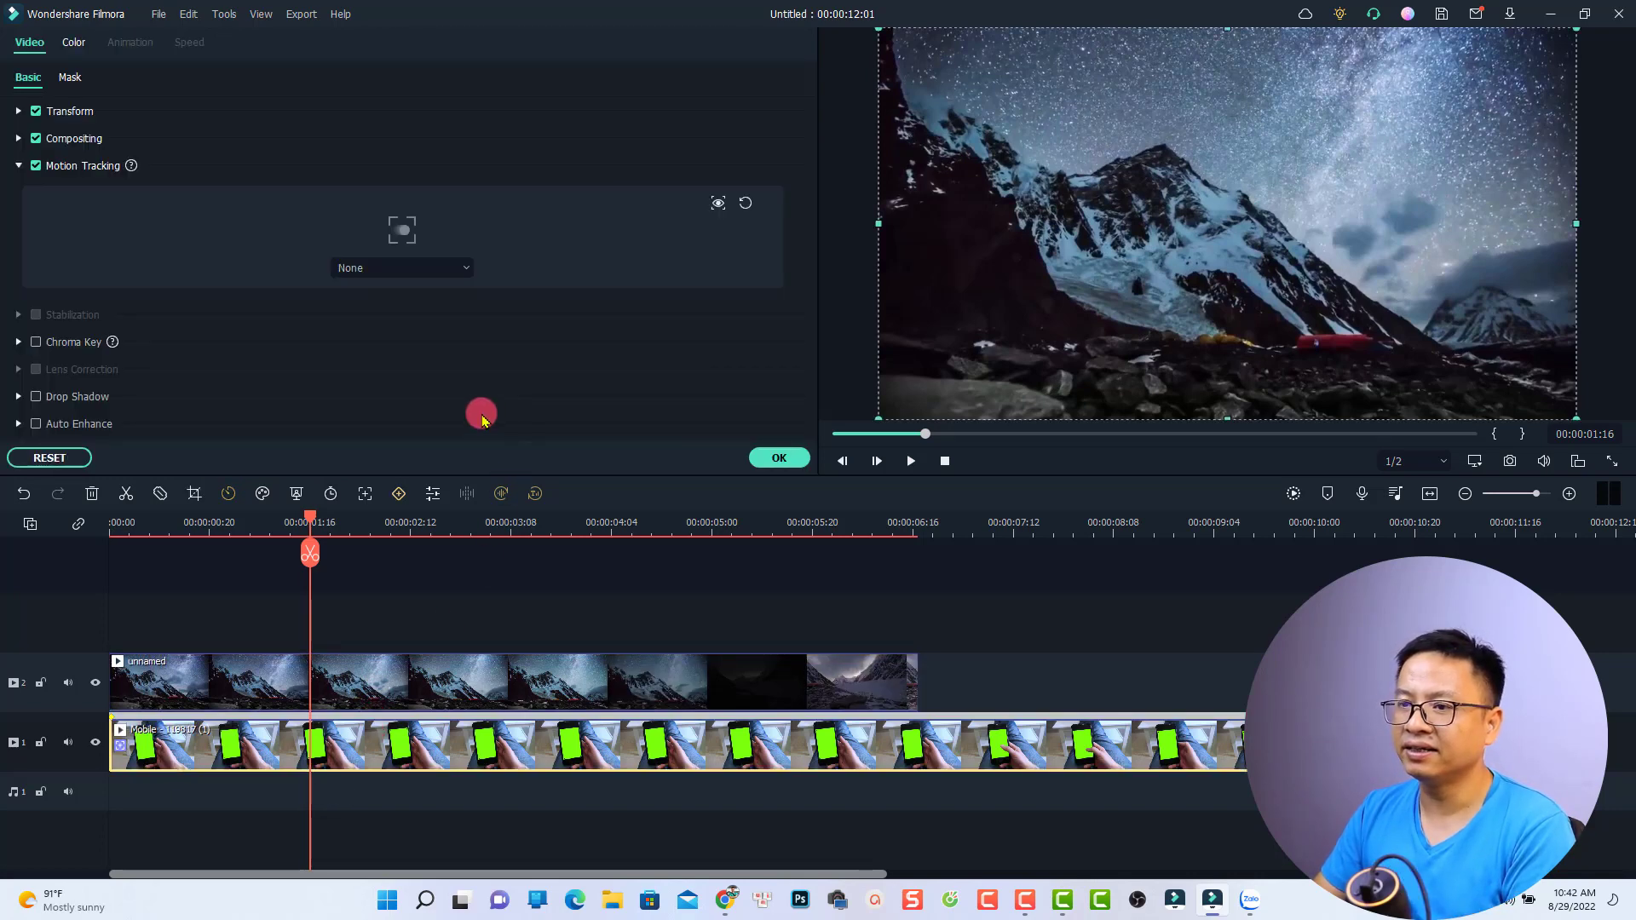
# - Attach the 'unnamed' mountain clip to the motion track, positioned and resized over the phone
pyautogui.click(464, 268)
pyautogui.click(357, 326)
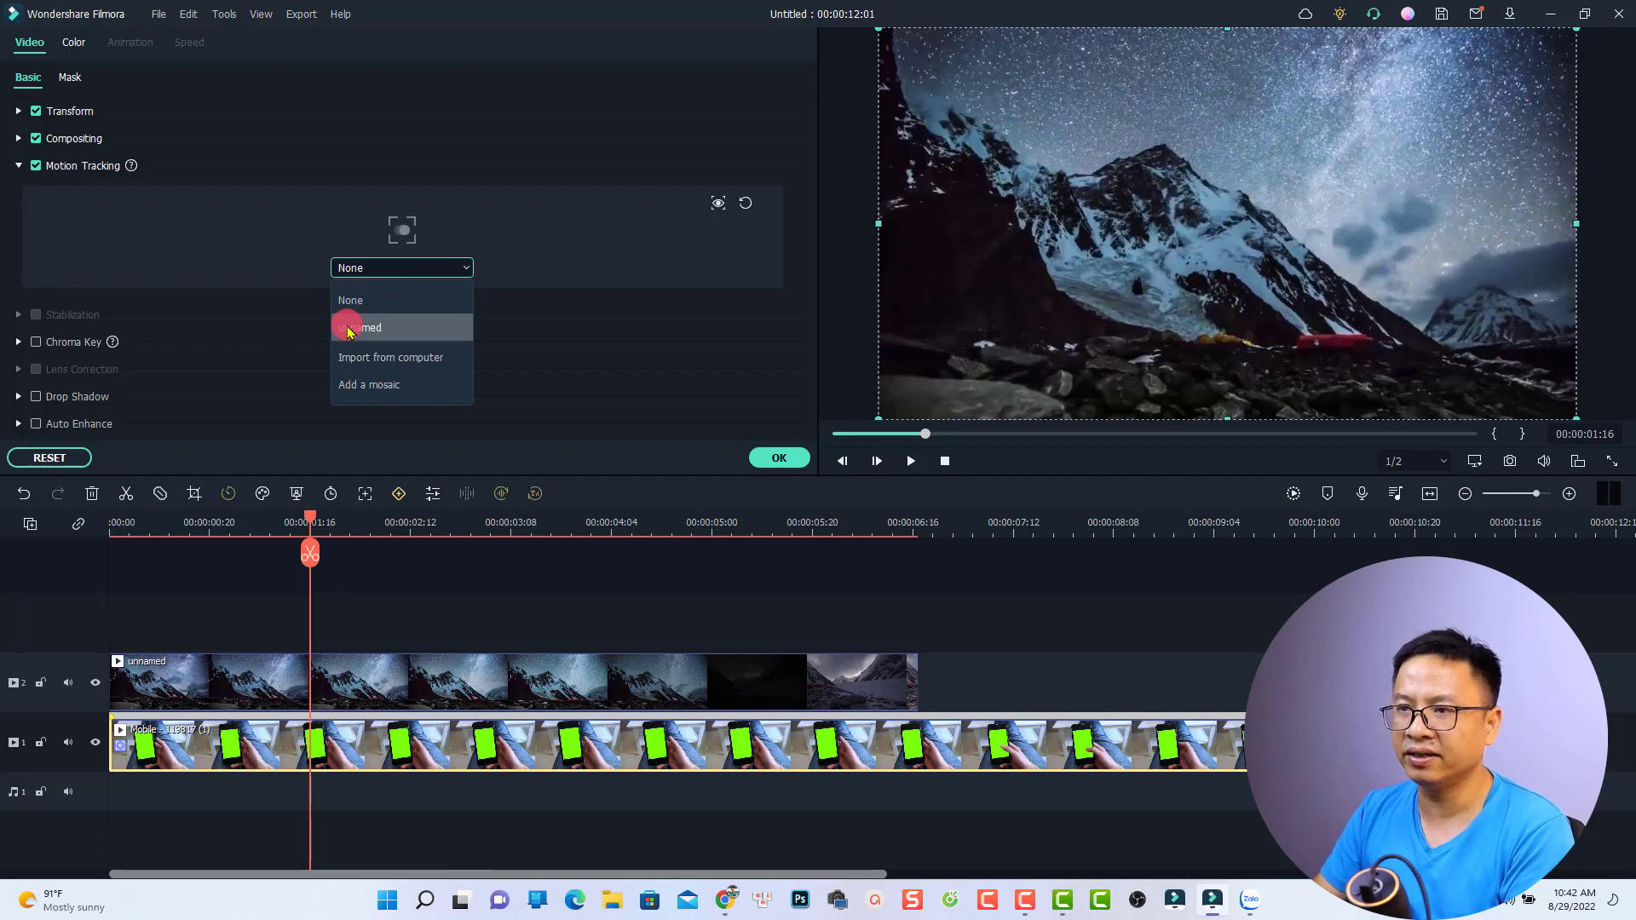
pyautogui.click(349, 328)
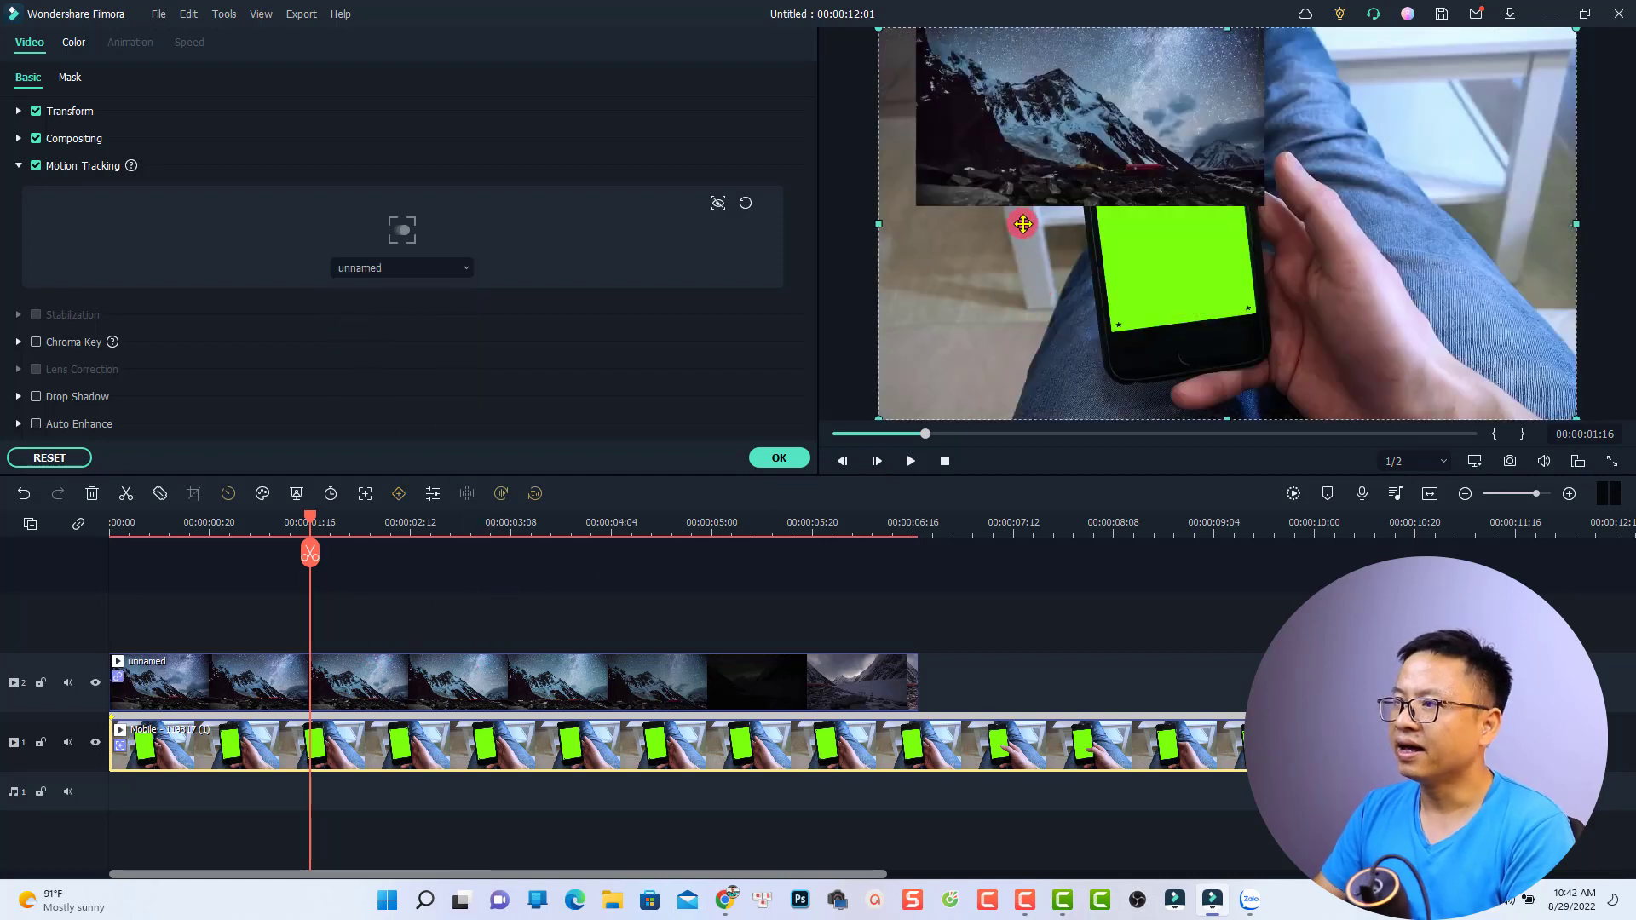
pyautogui.click(1015, 181)
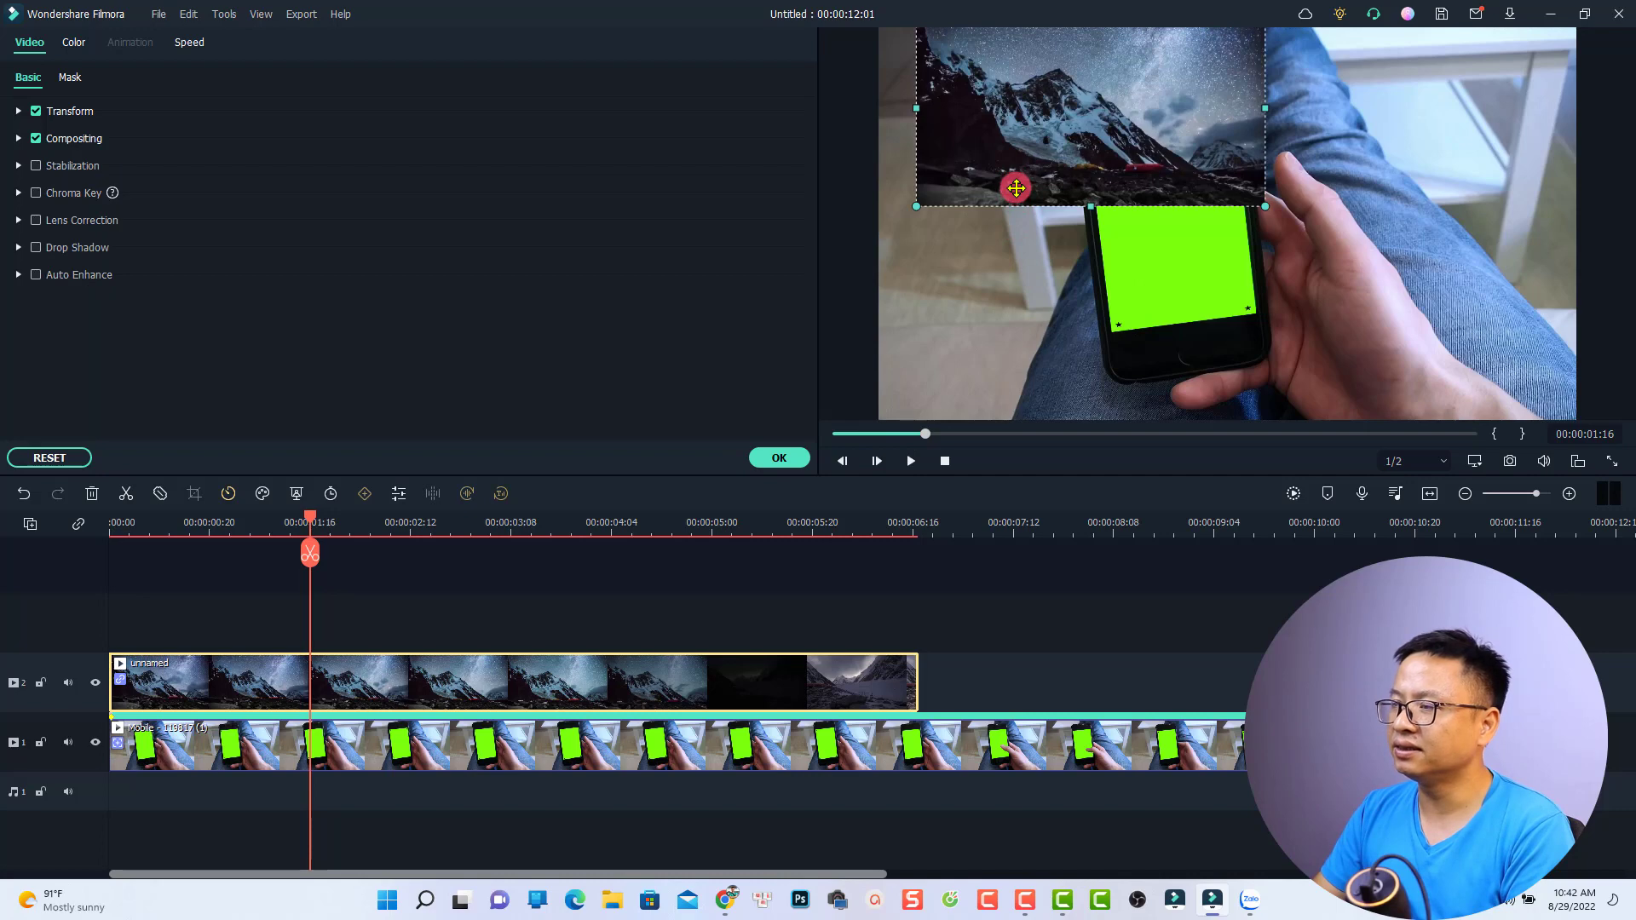
pyautogui.moveTo(1015, 188); pyautogui.dragTo(1069, 261)
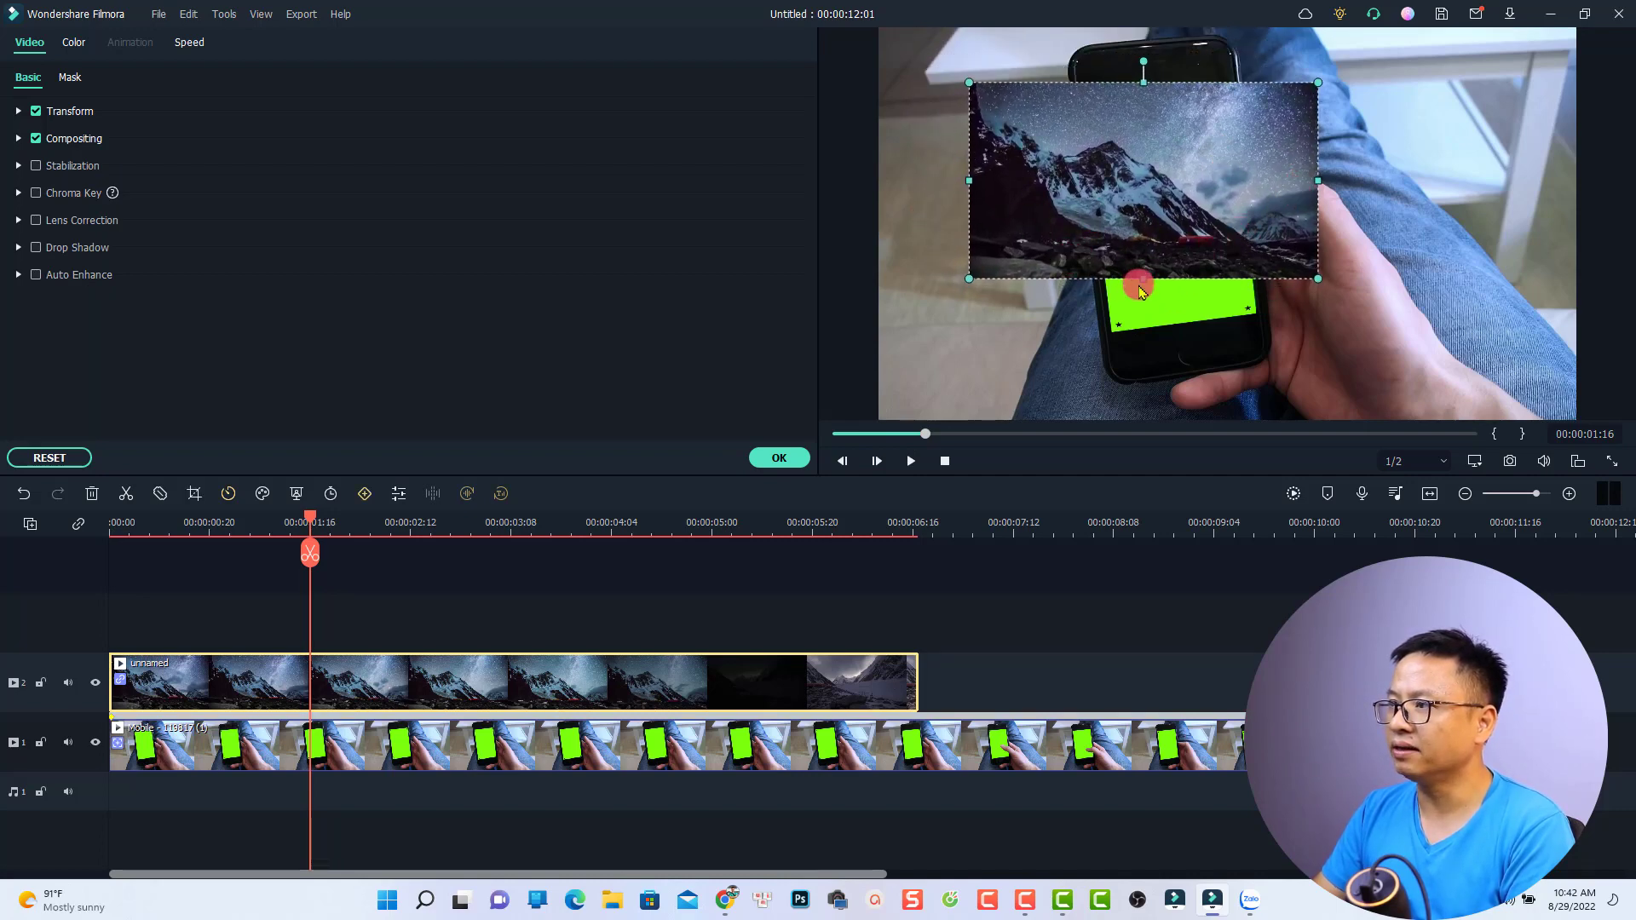
pyautogui.moveTo(1318, 279); pyautogui.dragTo(1346, 331)
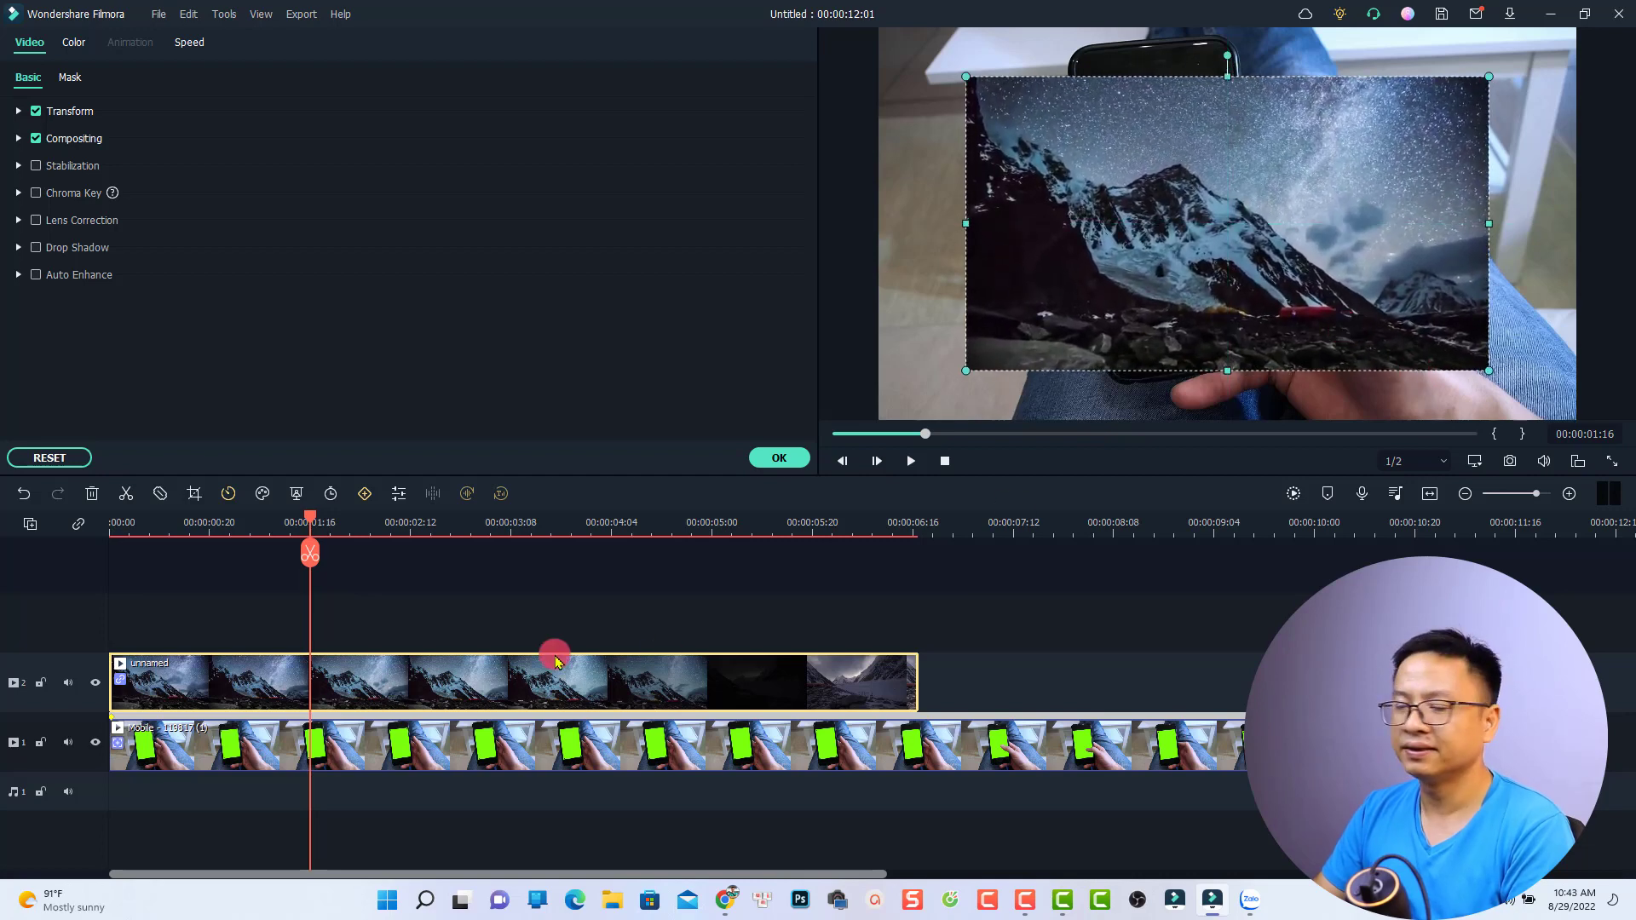
# - Play the edit from the start to check it, close the settings, and select the phone clip
pyautogui.click(113, 525)
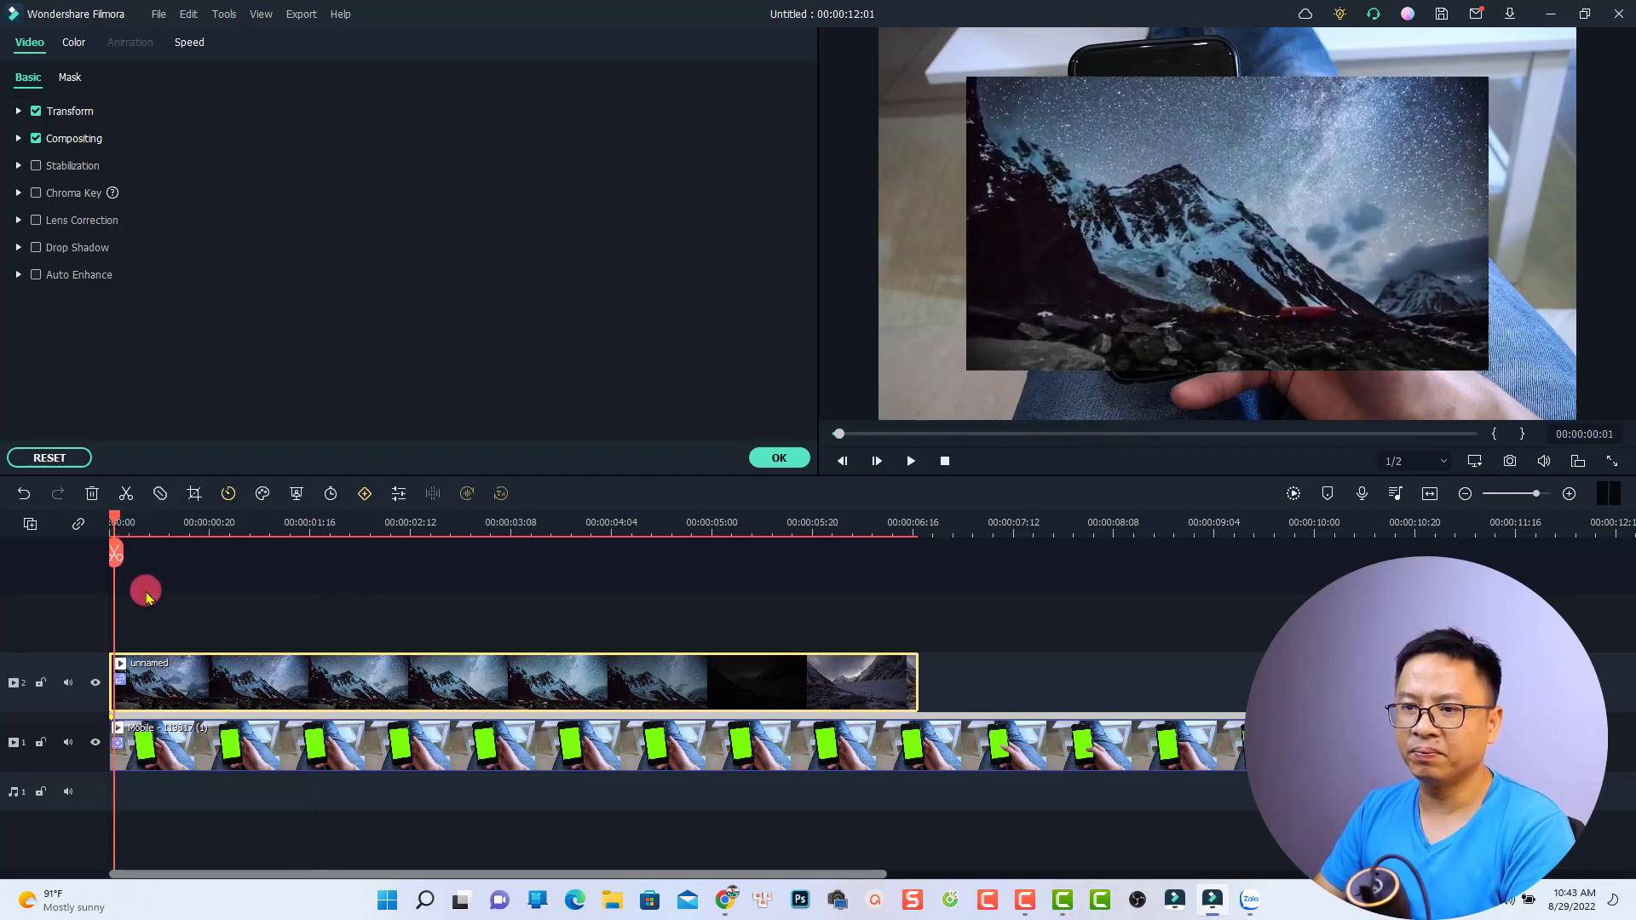
pyautogui.press('space')
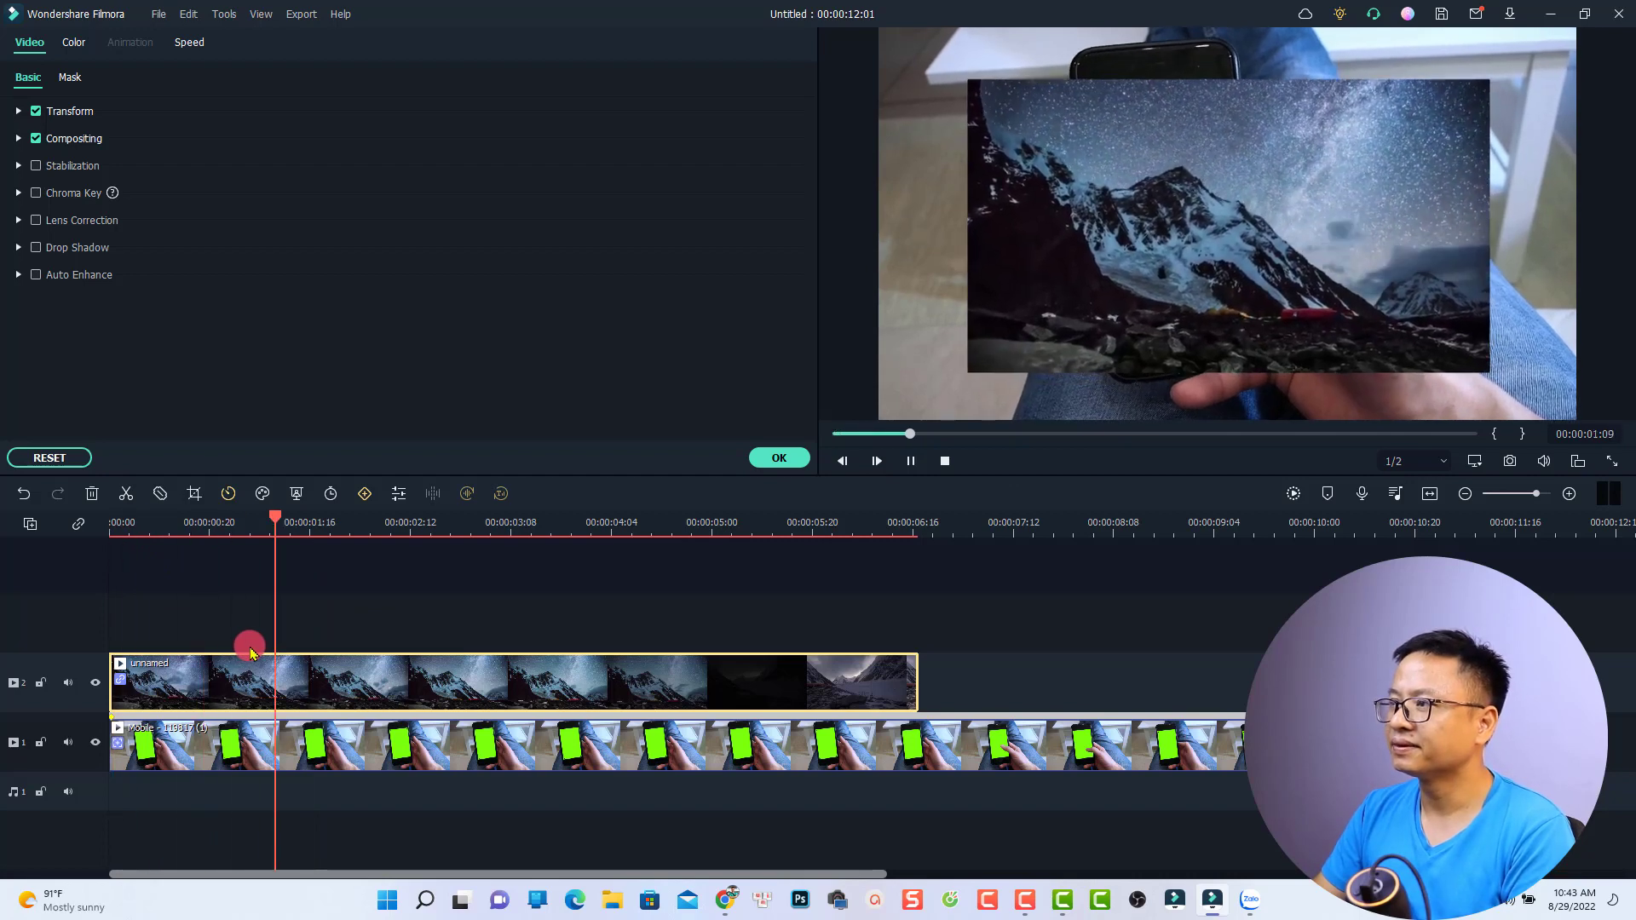
pyautogui.press('space')
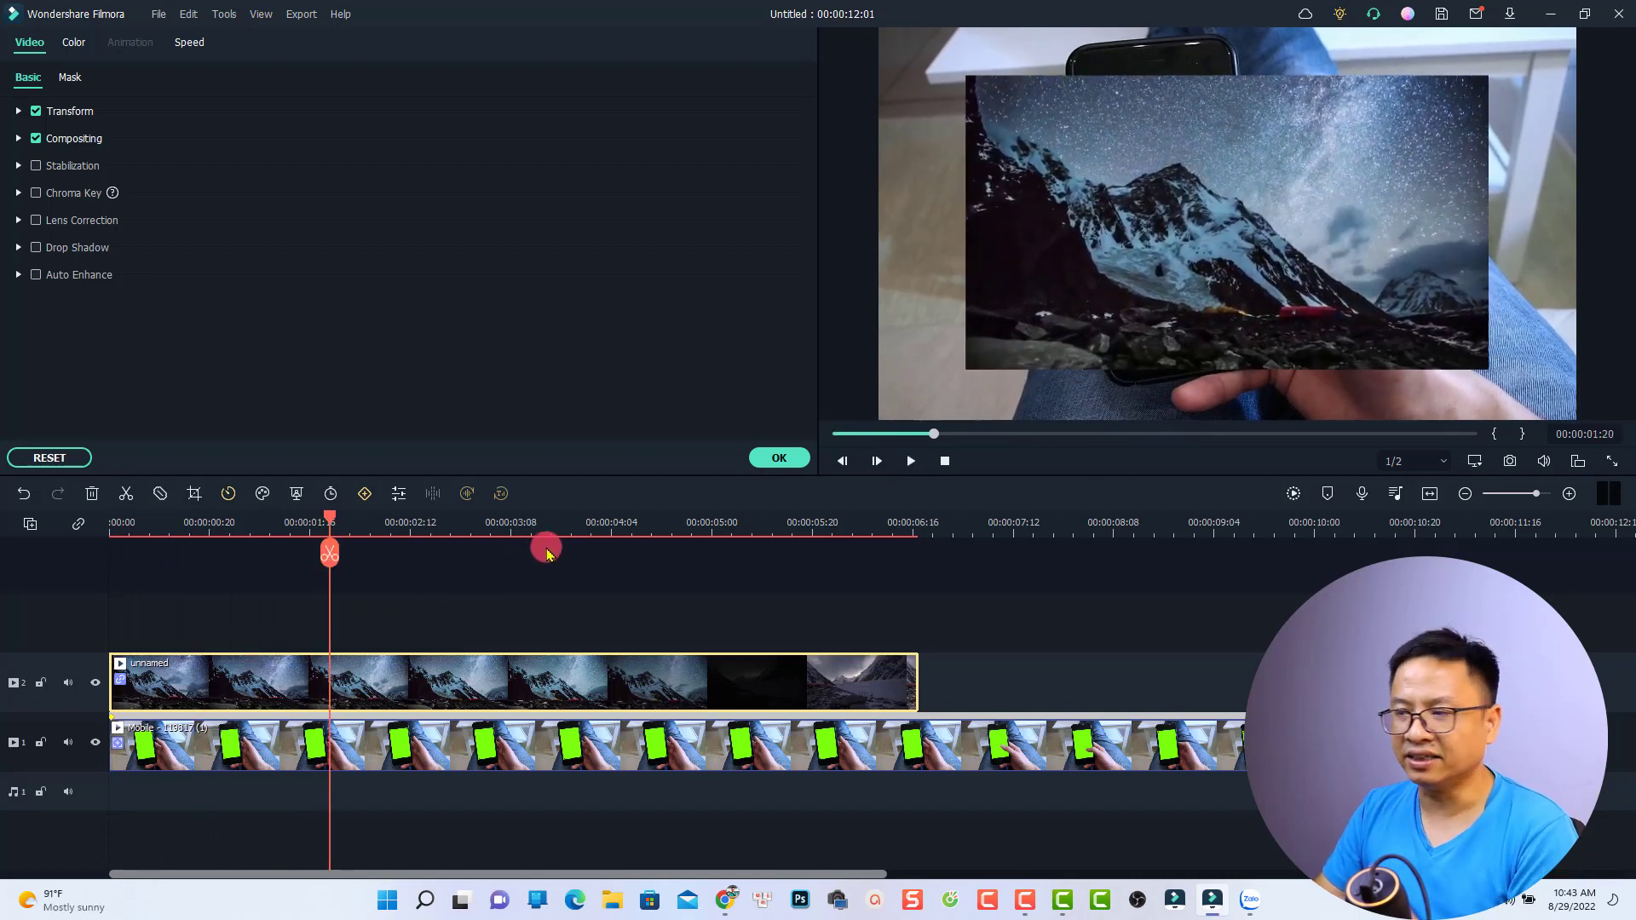
pyautogui.click(779, 458)
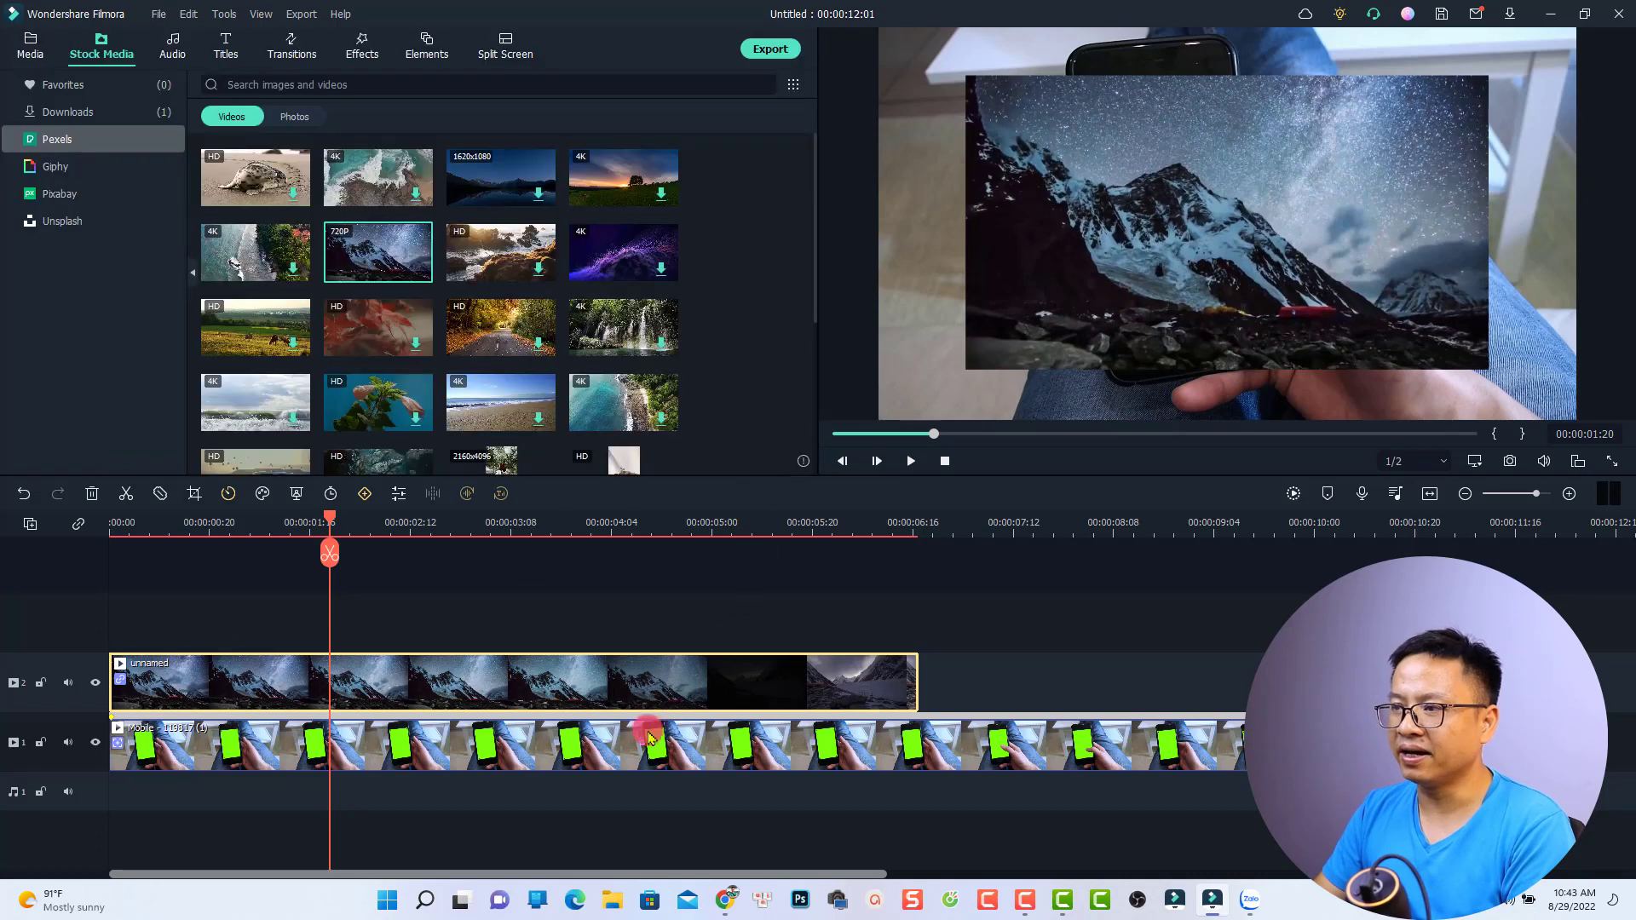
pyautogui.click(460, 746)
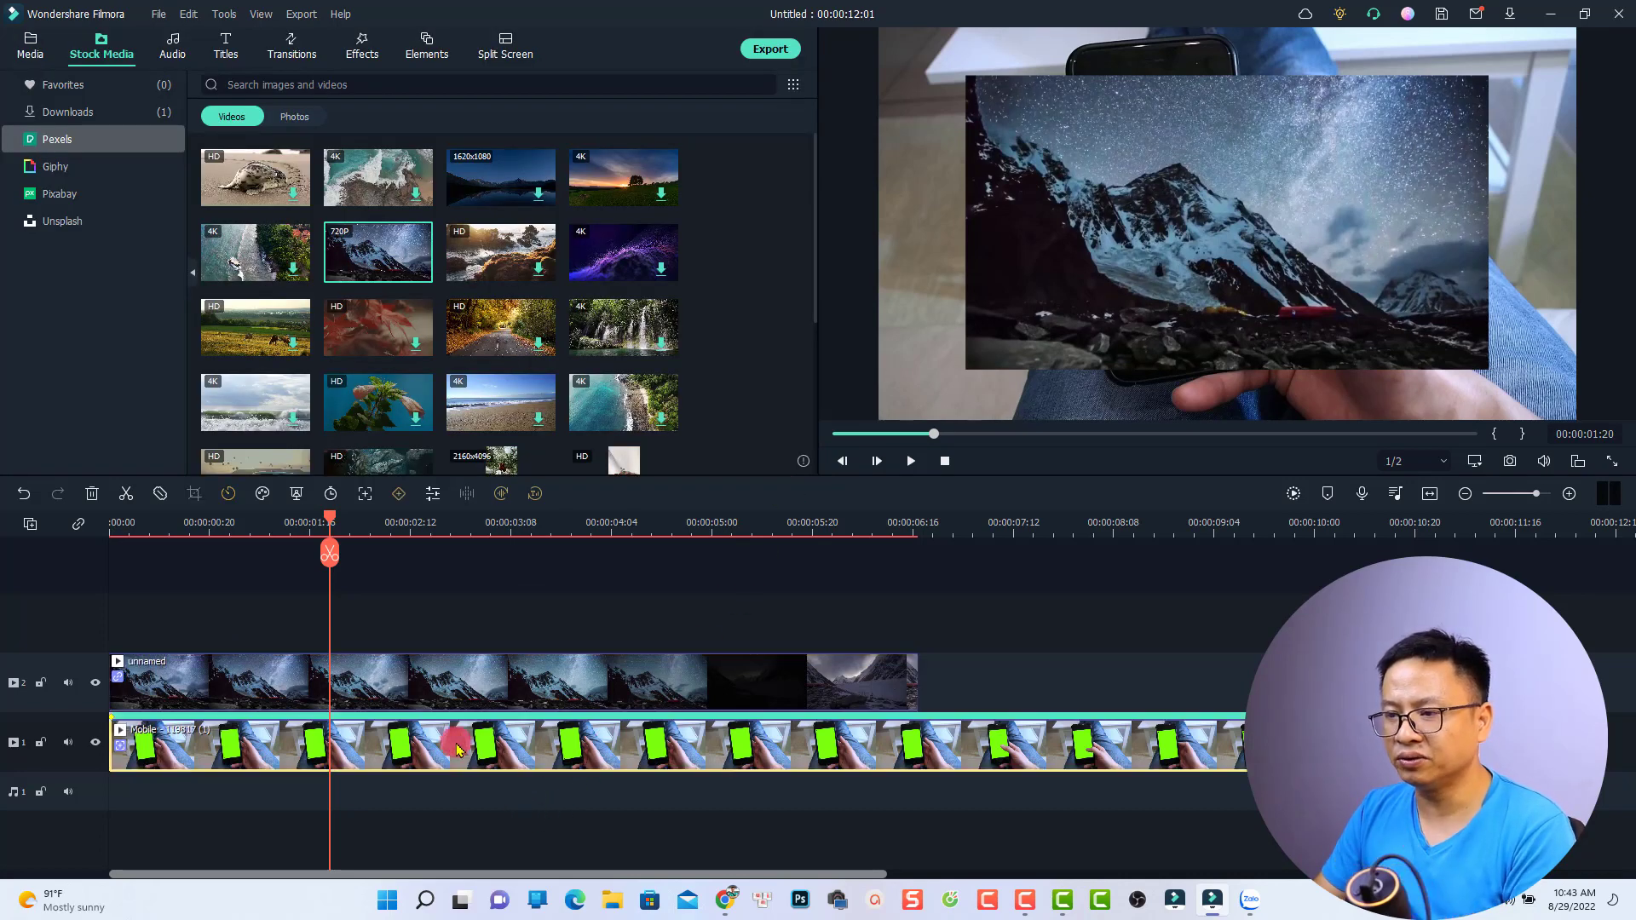
# - Copy the phone clip and paste it at 0 onto a new third track above the mountain
pyautogui.rightClick(548, 753)
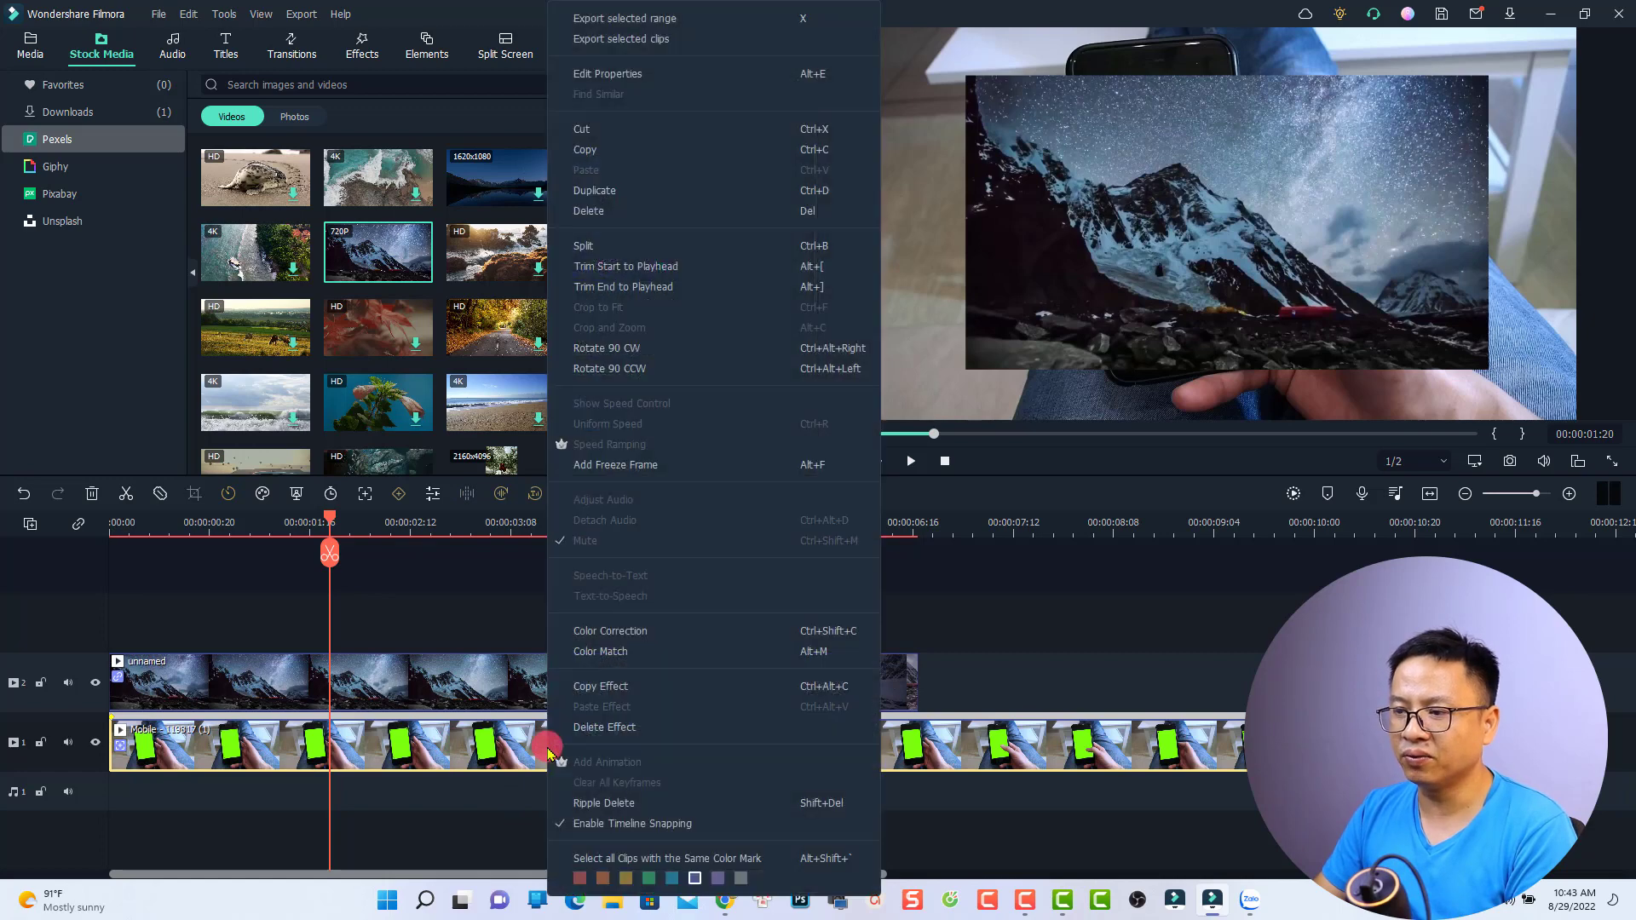
pyautogui.click(582, 149)
pyautogui.moveTo(328, 526); pyautogui.dragTo(66, 565)
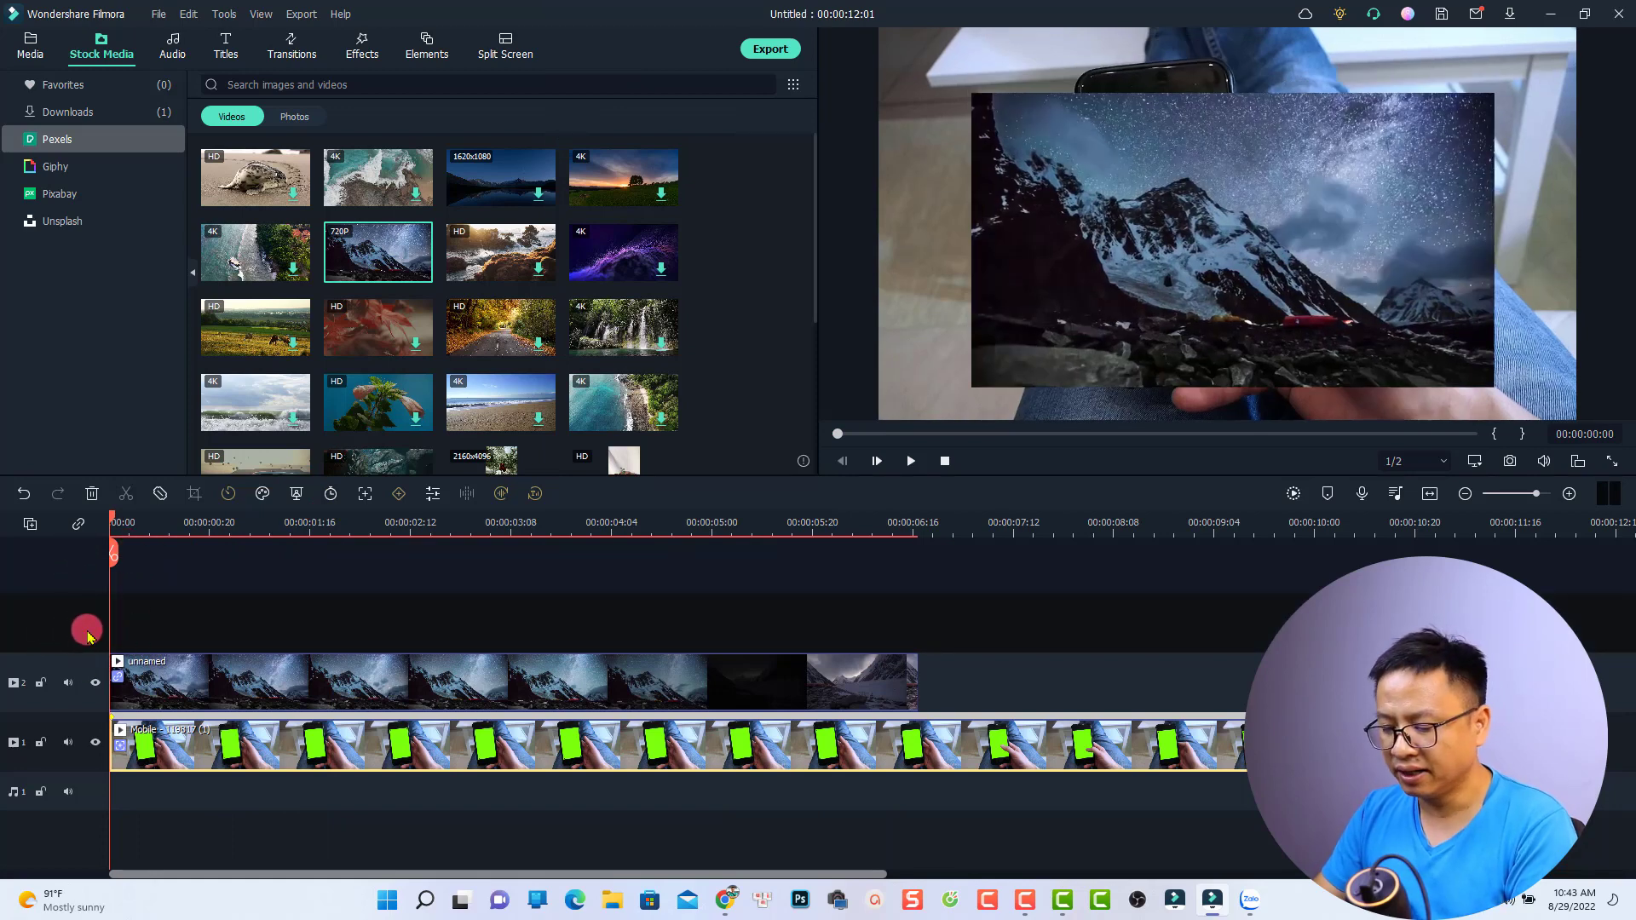
pyautogui.hotkey('ctrl', 'v')
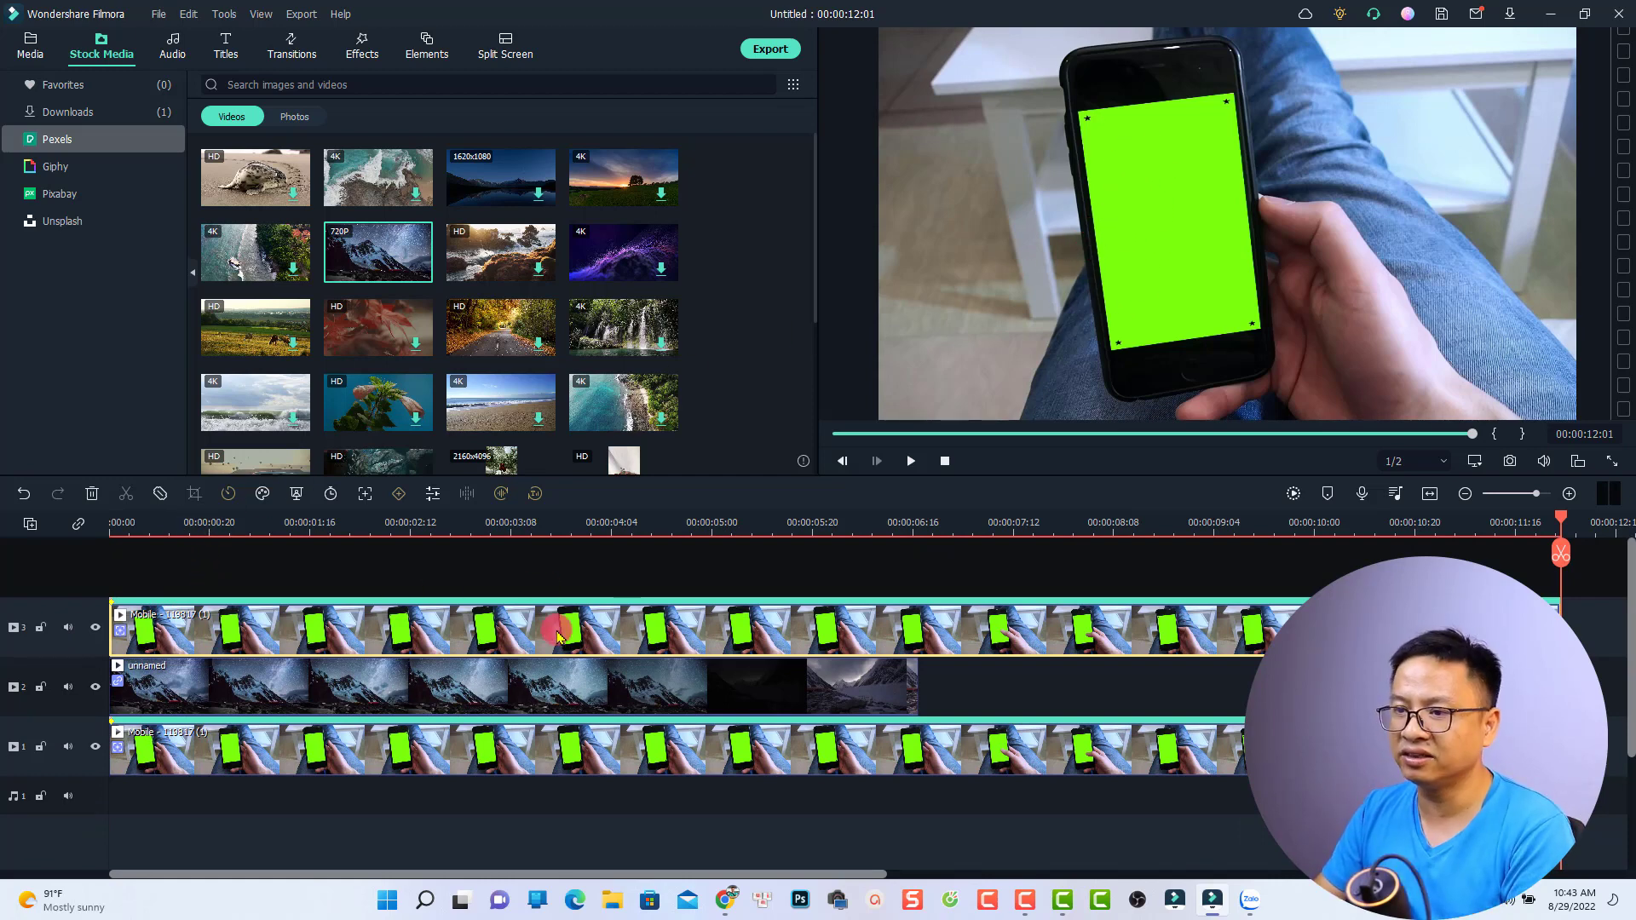
# - Enable Chroma Key in the top phone copy's Video > Basic settings
pyautogui.doubleClick(271, 635)
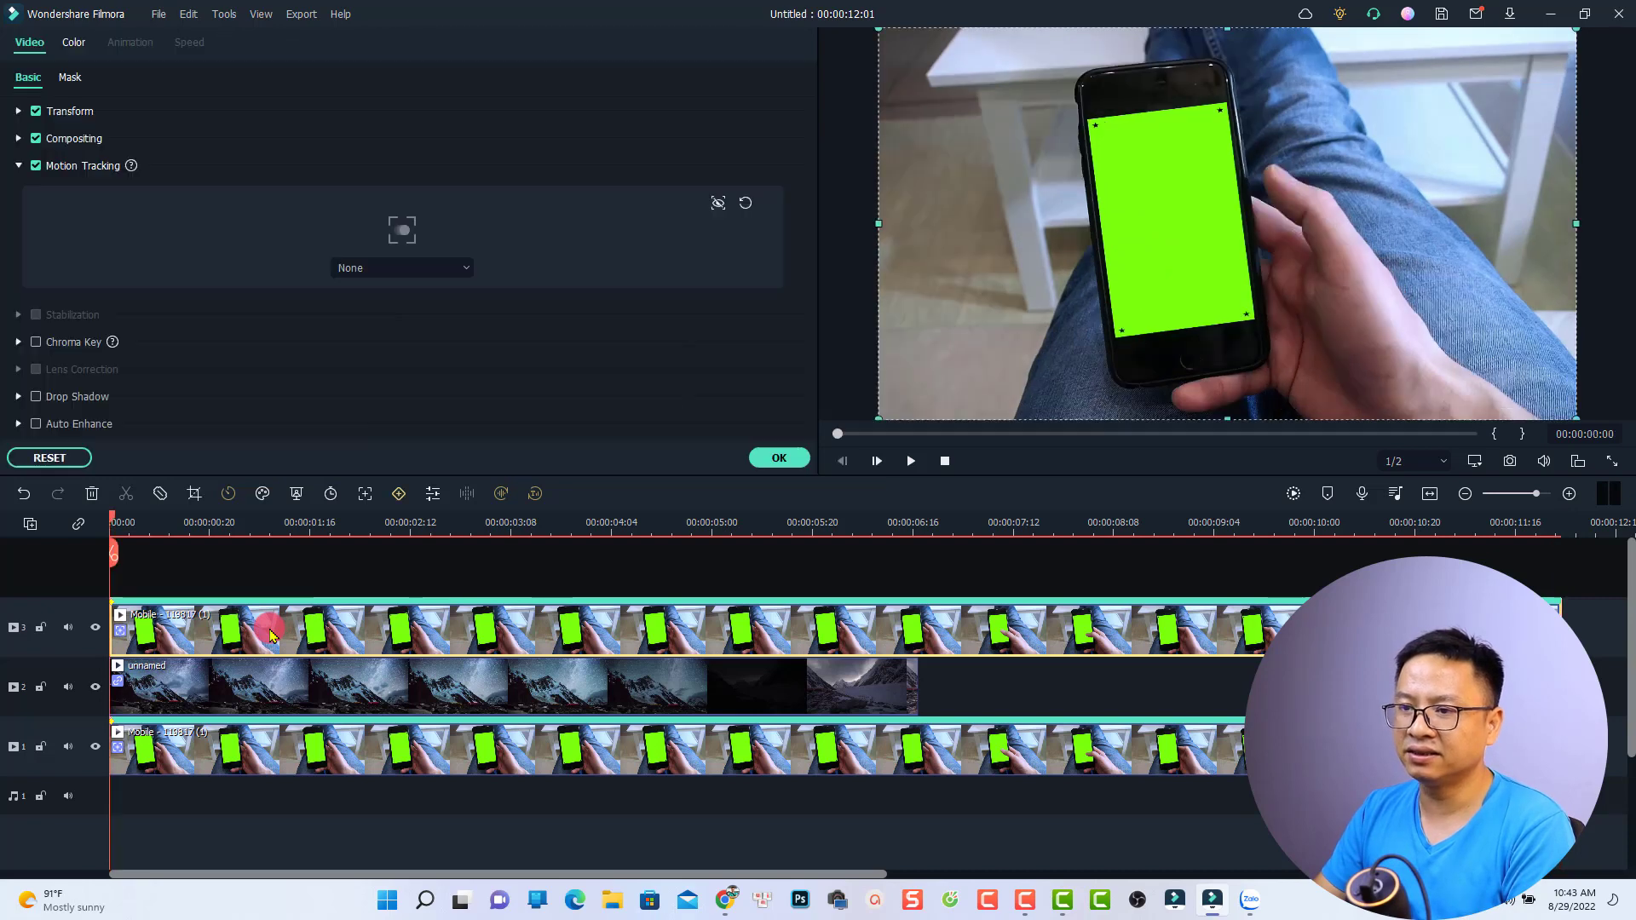
pyautogui.click(36, 342)
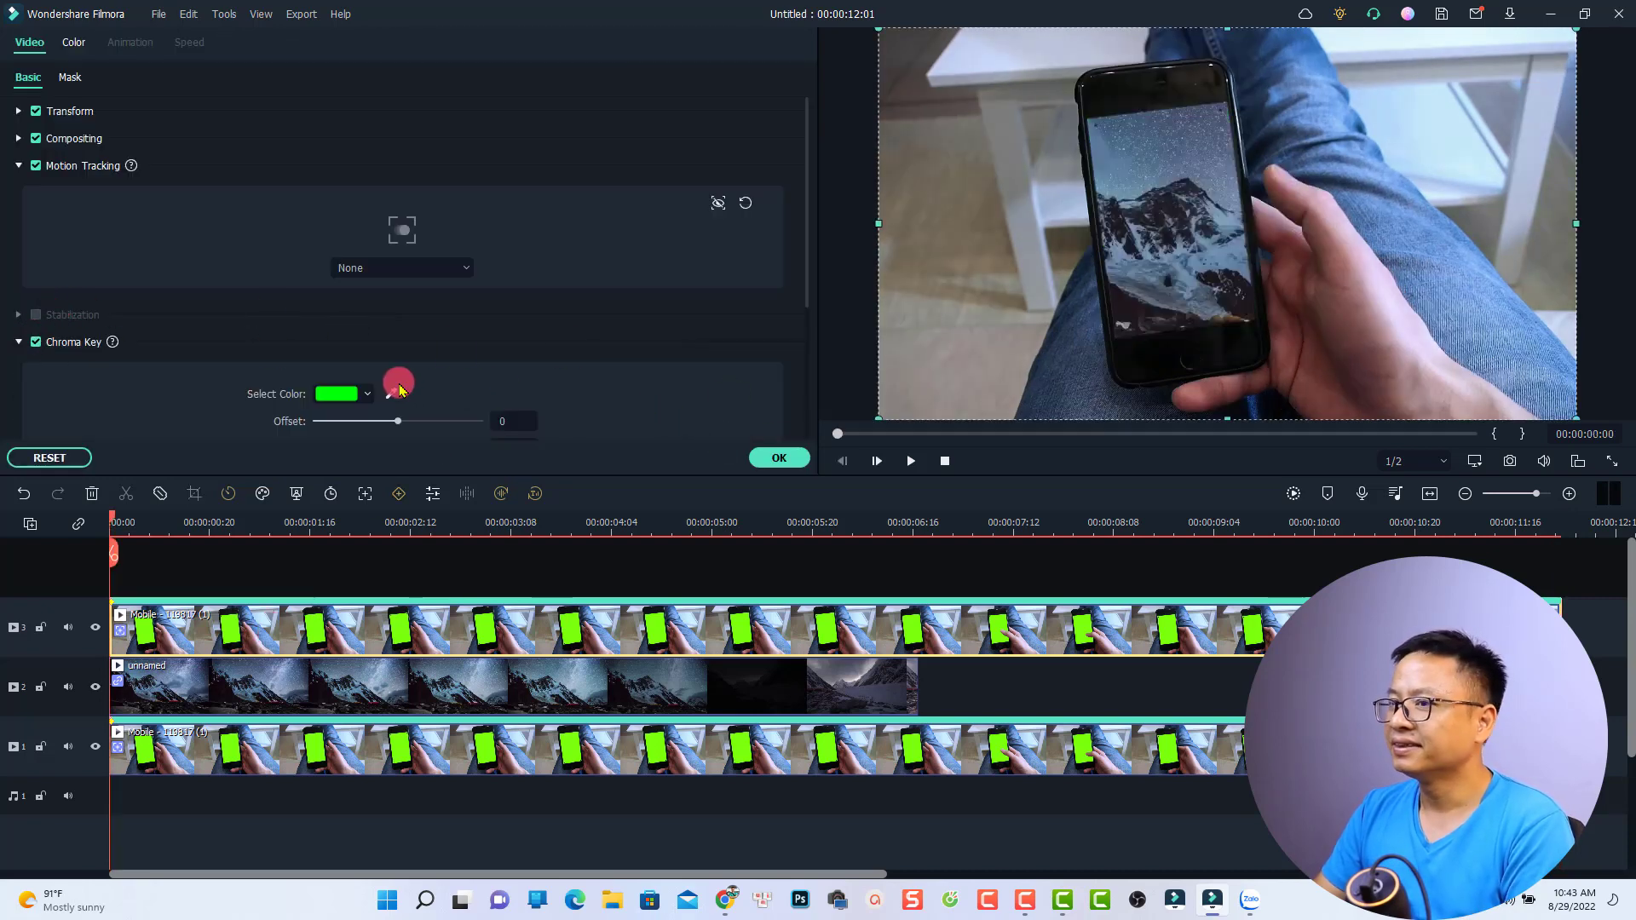